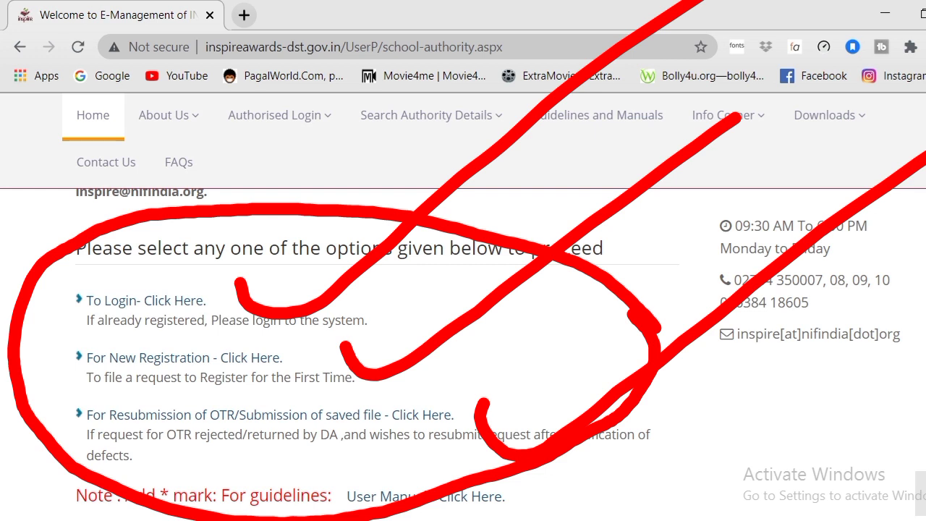
Step: Bring up the School Authority page's To Login, For New Registration and For Resubmission links
{"action": "key", "text": "Escape"}
{"action": "scroll", "coordinate": [283, 351], "scroll_direction": "down", "scroll_amount": 1}
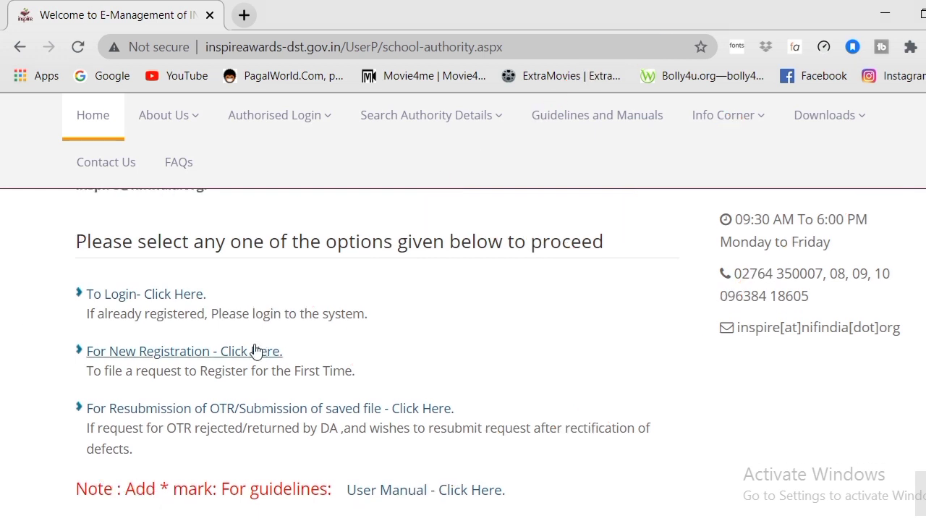
{"action": "left_click", "coordinate": [214, 354]}
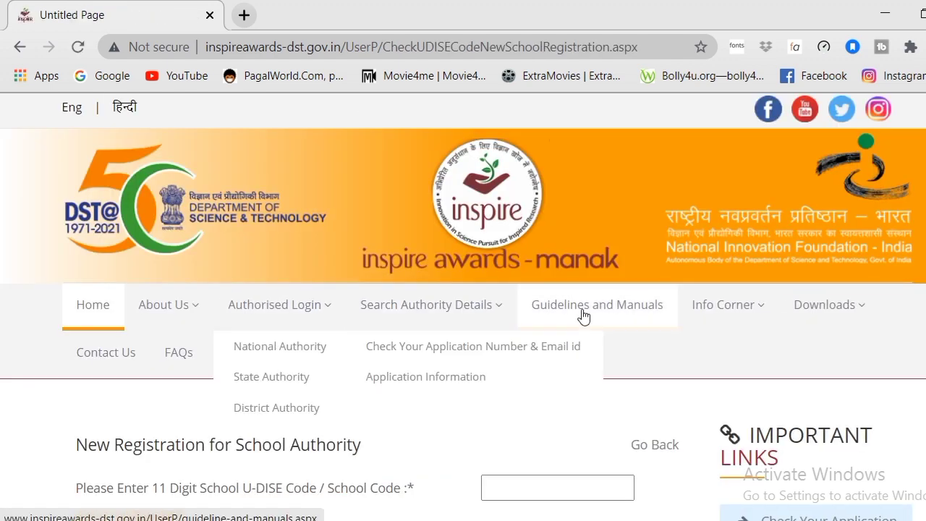
{"action": "scroll", "coordinate": [463, 304], "scroll_direction": "down", "scroll_amount": 2}
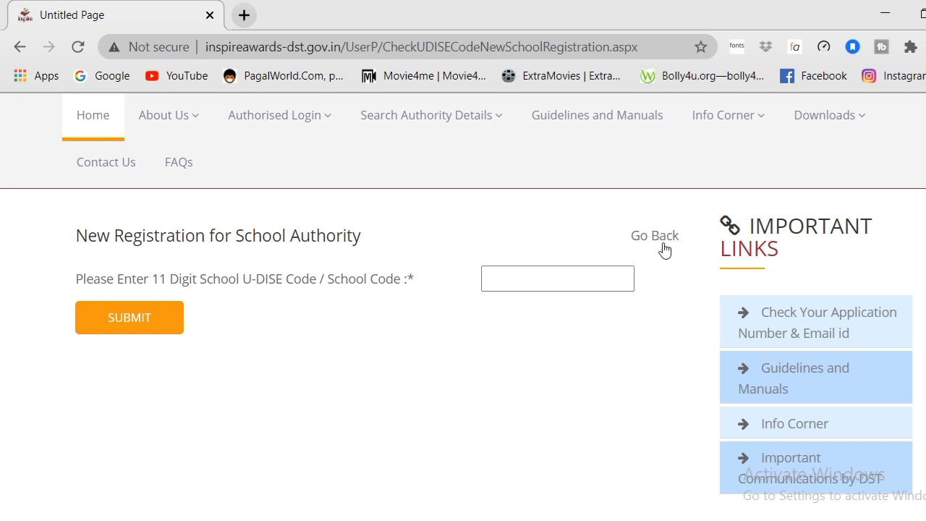
{"action": "left_click", "coordinate": [540, 288]}
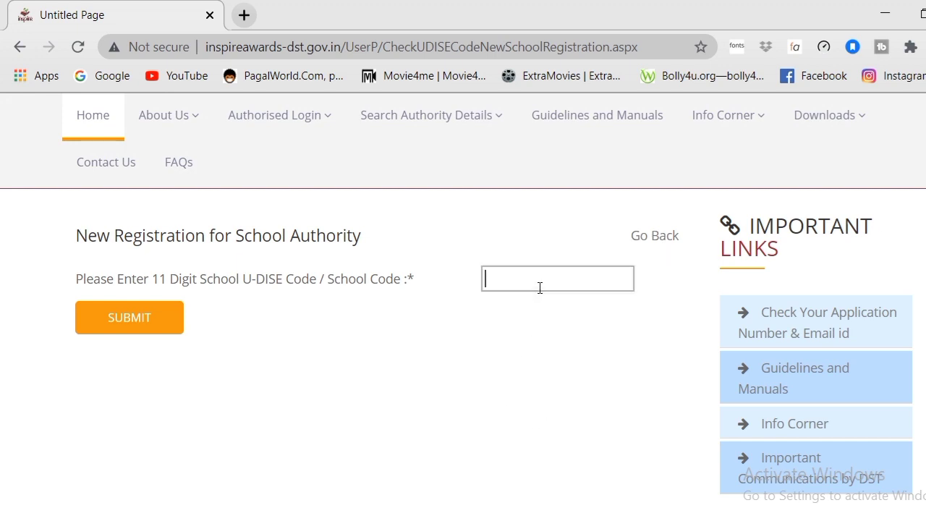
{"action": "scroll", "coordinate": [529, 486], "scroll_direction": "up", "scroll_amount": 3}
{"action": "type", "text": "2108"}
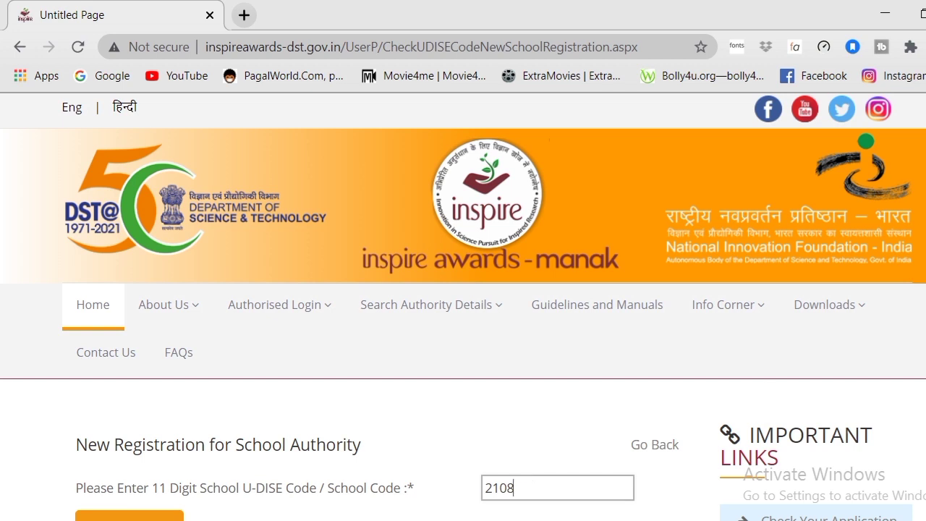
{"action": "scroll", "coordinate": [530, 486], "scroll_direction": "down", "scroll_amount": 2}
{"action": "type", "text": "10"}
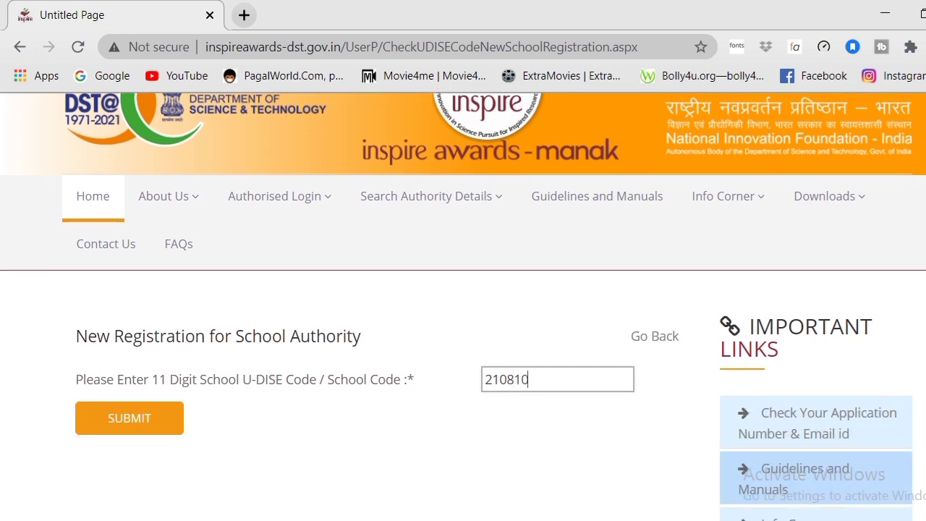
{"action": "type", "text": "28804"}
Step: Look up the school code, review the fetched U-DISE details and confirm them as correct
{"action": "left_click", "coordinate": [119, 426]}
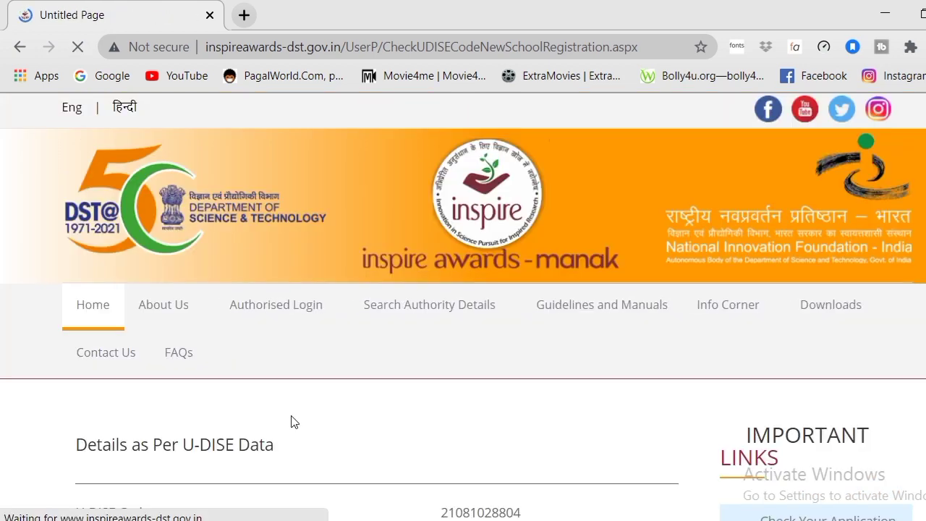
{"action": "scroll", "coordinate": [463, 307], "scroll_direction": "down", "scroll_amount": 4}
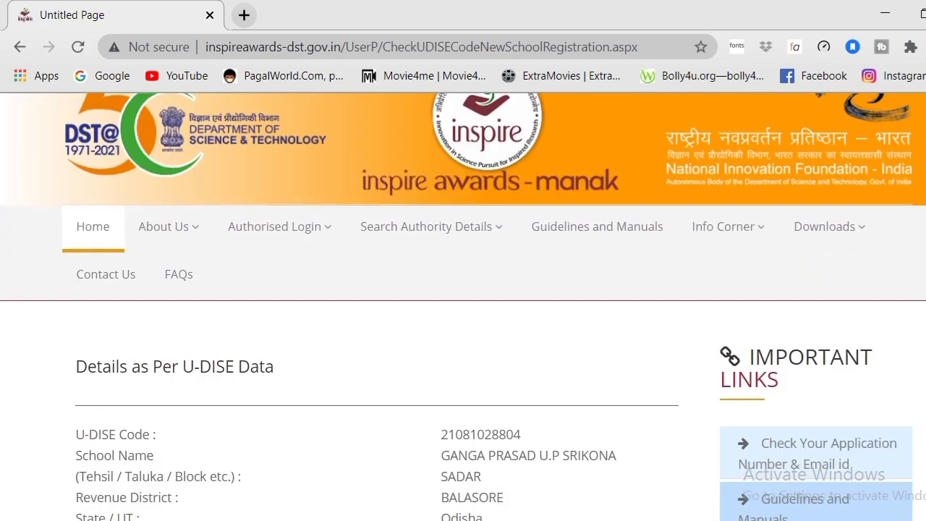
{"action": "scroll", "coordinate": [462, 307], "scroll_direction": "down", "scroll_amount": 1}
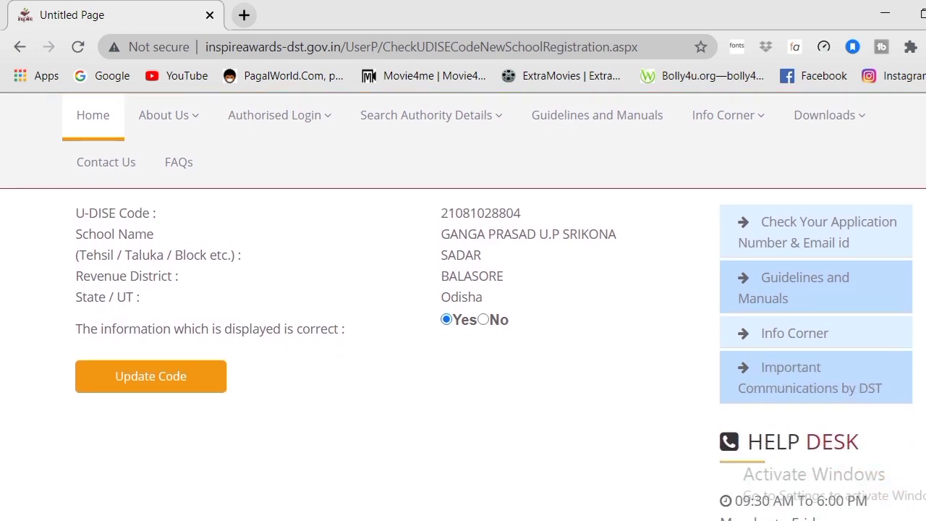
{"action": "scroll", "coordinate": [463, 307], "scroll_direction": "up", "scroll_amount": 1}
{"action": "scroll", "coordinate": [463, 307], "scroll_direction": "down", "scroll_amount": 2}
{"action": "scroll", "coordinate": [463, 306], "scroll_direction": "up", "scroll_amount": 5}
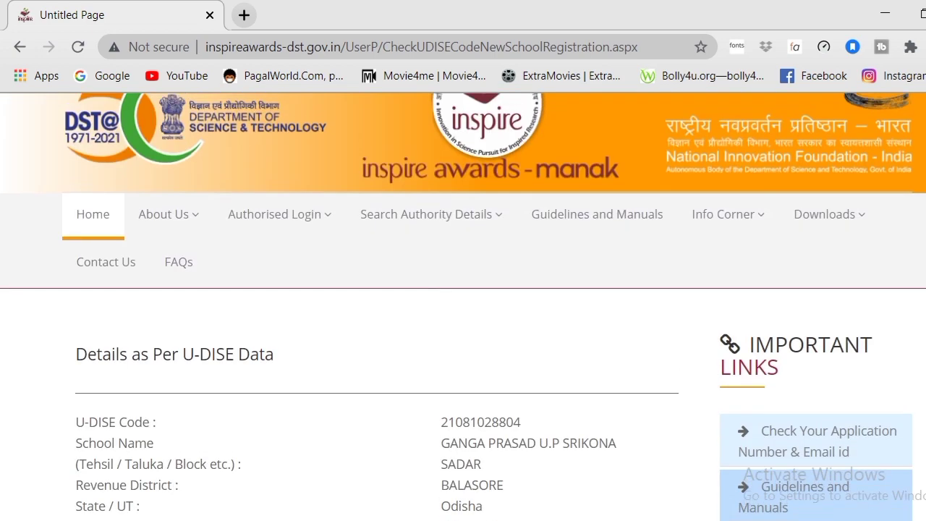
{"action": "scroll", "coordinate": [463, 306], "scroll_direction": "down", "scroll_amount": 3}
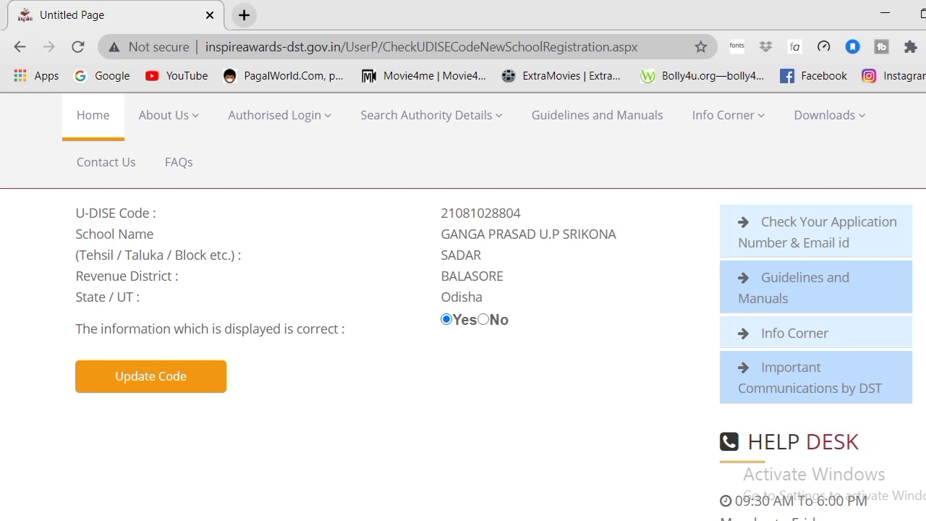
{"action": "left_click", "coordinate": [150, 378]}
Step: Proceed to the New School Authority registration form and select Odisha as the state
{"action": "left_click", "coordinate": [173, 379]}
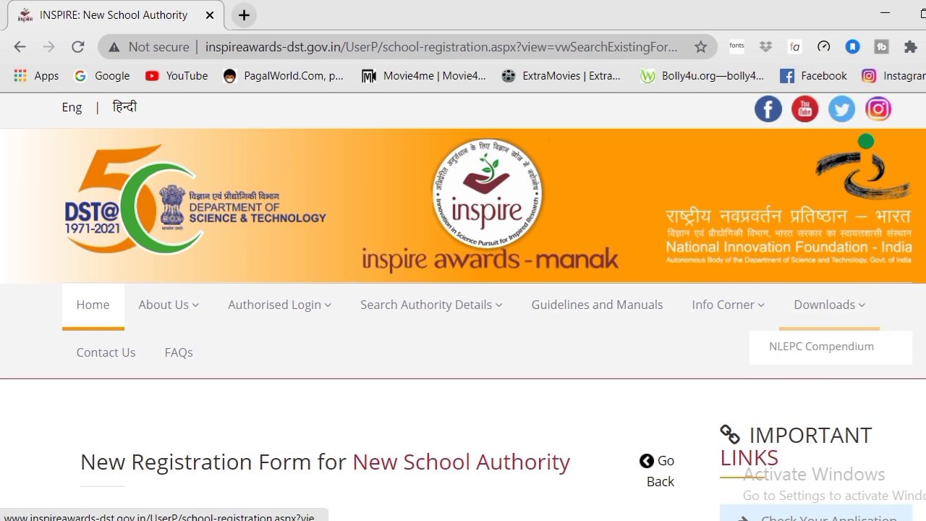
{"action": "scroll", "coordinate": [463, 307], "scroll_direction": "down", "scroll_amount": 3}
{"action": "scroll", "coordinate": [463, 306], "scroll_direction": "down", "scroll_amount": 2}
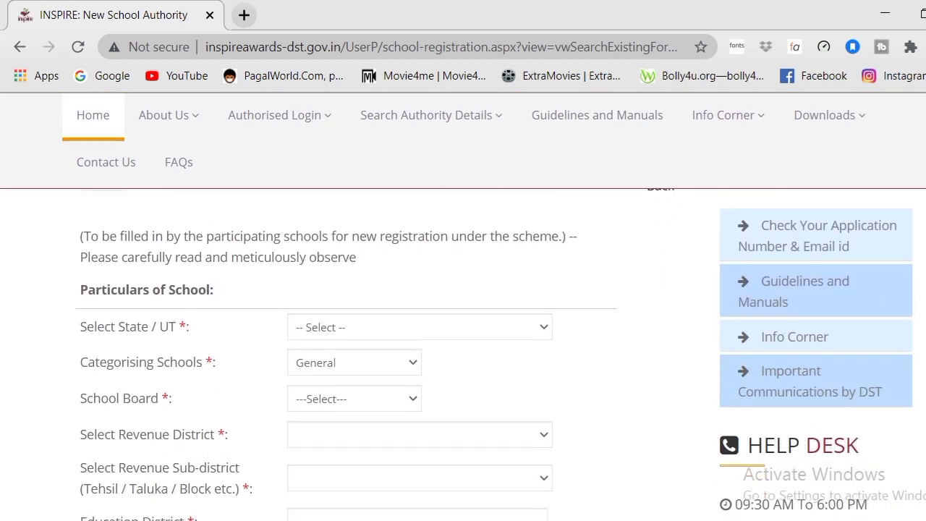
{"action": "scroll", "coordinate": [463, 306], "scroll_direction": "up", "scroll_amount": 2}
{"action": "scroll", "coordinate": [463, 307], "scroll_direction": "down", "scroll_amount": 1}
{"action": "scroll", "coordinate": [463, 307], "scroll_direction": "down", "scroll_amount": 2}
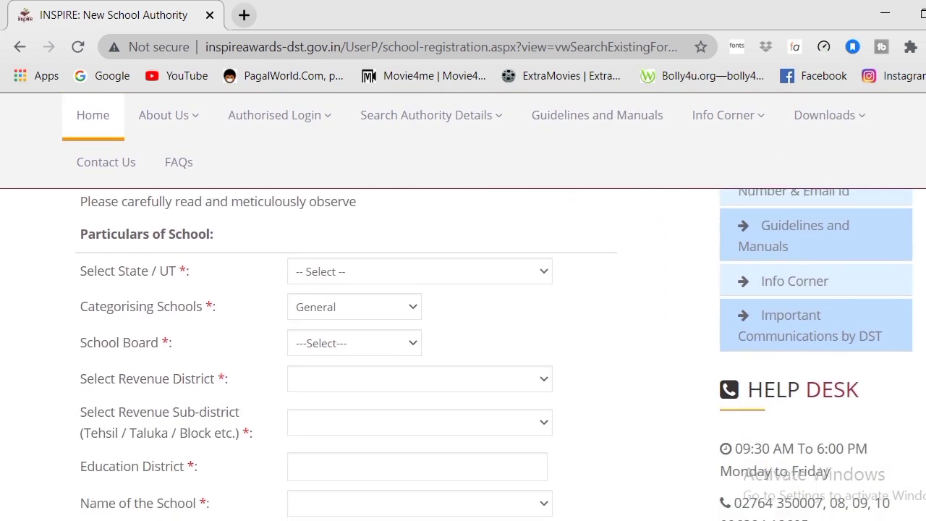
{"action": "left_click", "coordinate": [535, 245]}
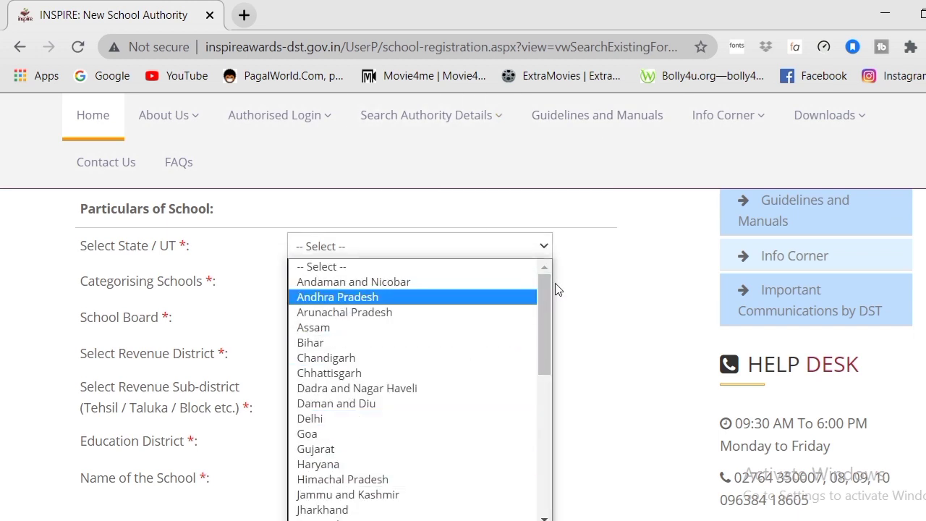
{"action": "left_click_drag", "start_coordinate": [542, 307], "coordinate": [541, 392]}
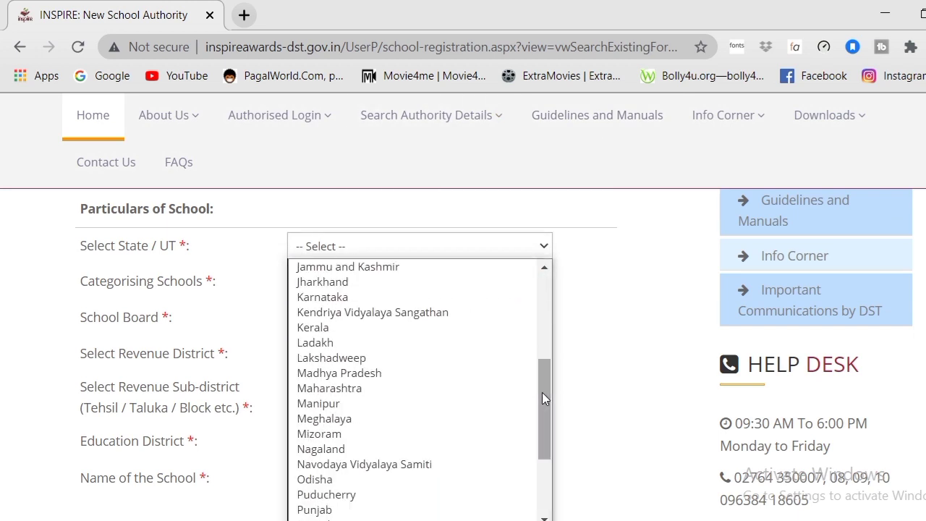
{"action": "left_click", "coordinate": [320, 481]}
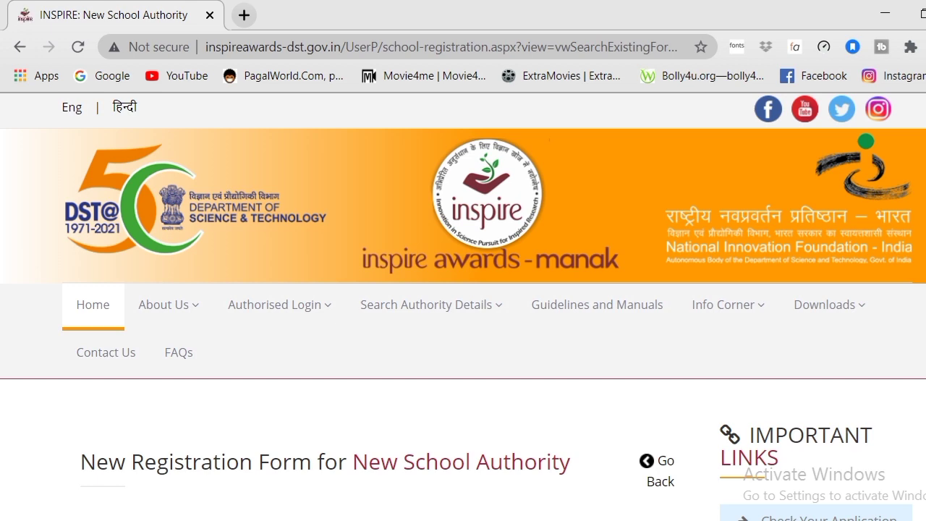
Step: Set the school category to General and the school board to State Board
{"action": "scroll", "coordinate": [558, 260], "scroll_direction": "down", "scroll_amount": 5}
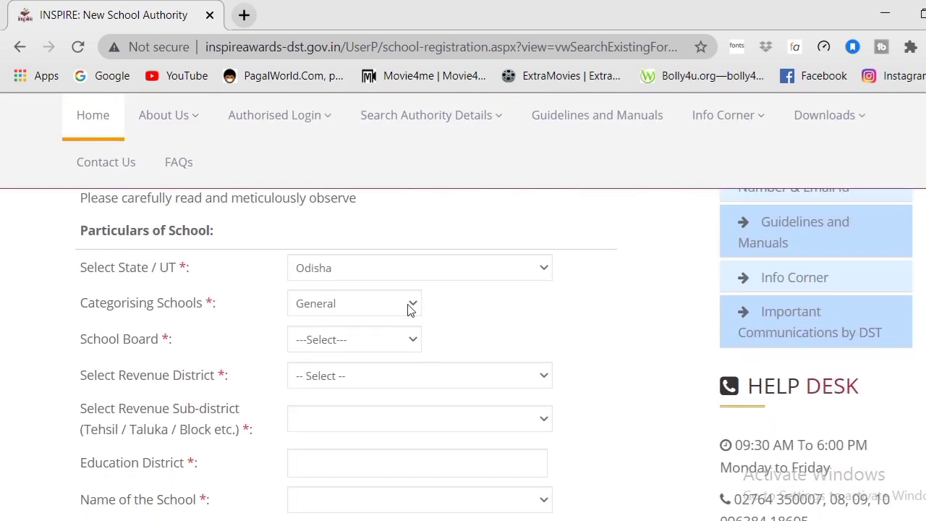
{"action": "left_click", "coordinate": [408, 307]}
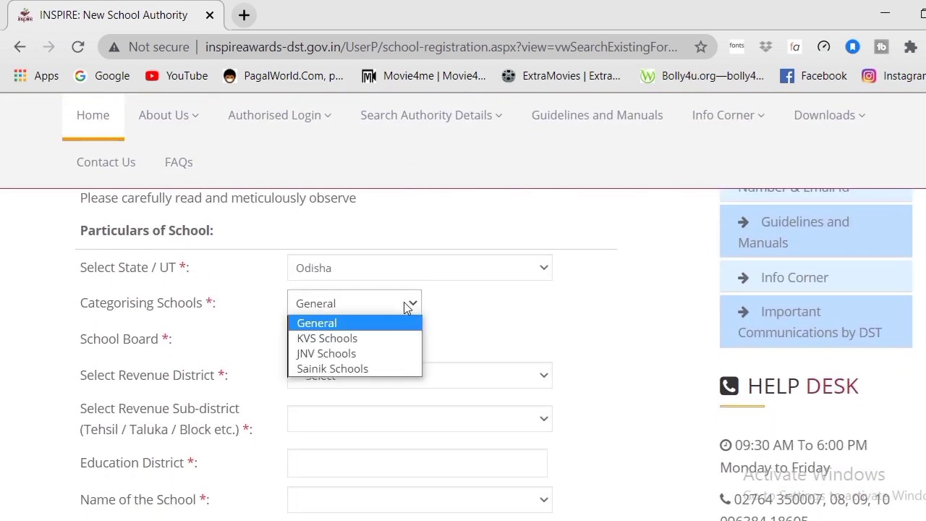
{"action": "left_click", "coordinate": [479, 307]}
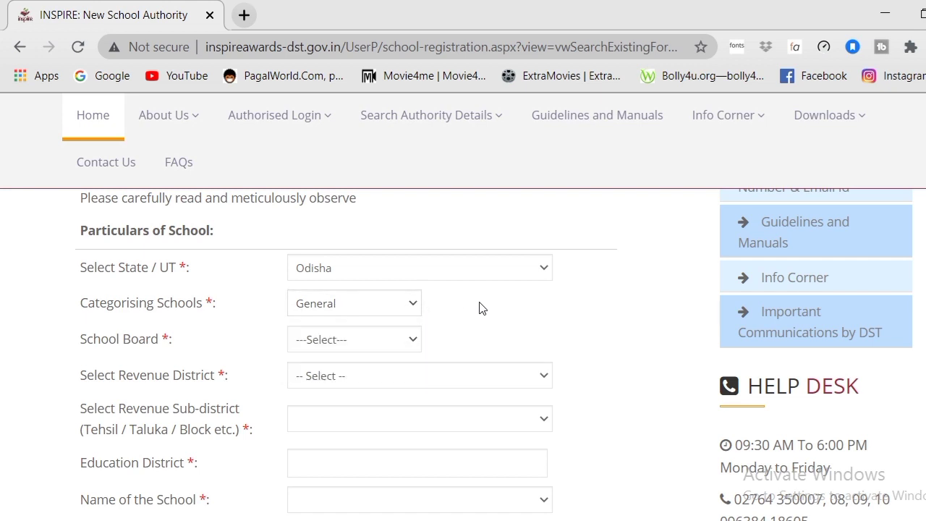
{"action": "left_click", "coordinate": [406, 342]}
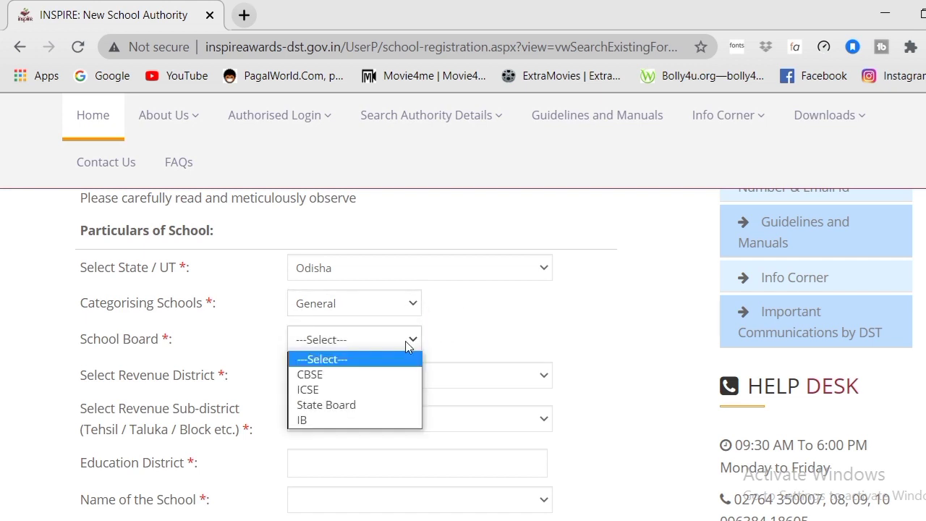
{"action": "left_click", "coordinate": [337, 407]}
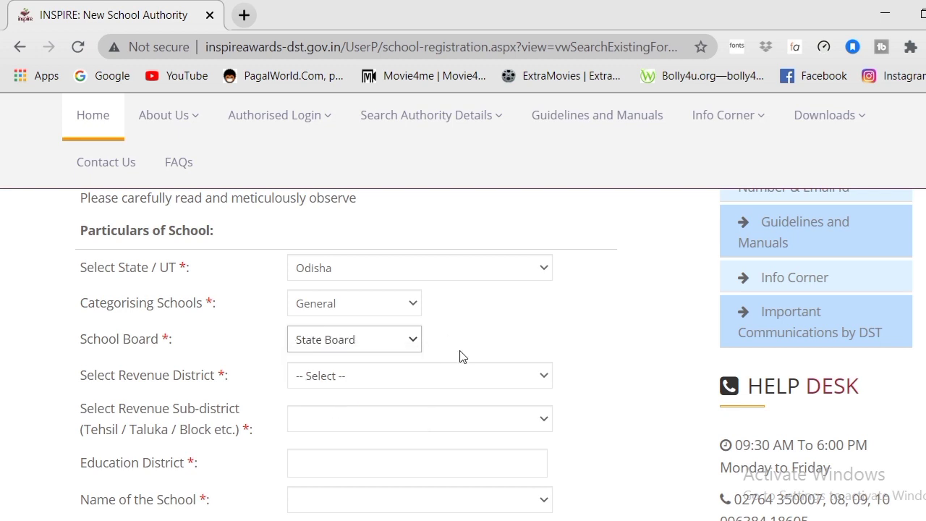
Step: Choose Balasore as revenue district and Baleshwar Sadar (Pt.) as revenue sub-district
{"action": "left_click", "coordinate": [463, 384]}
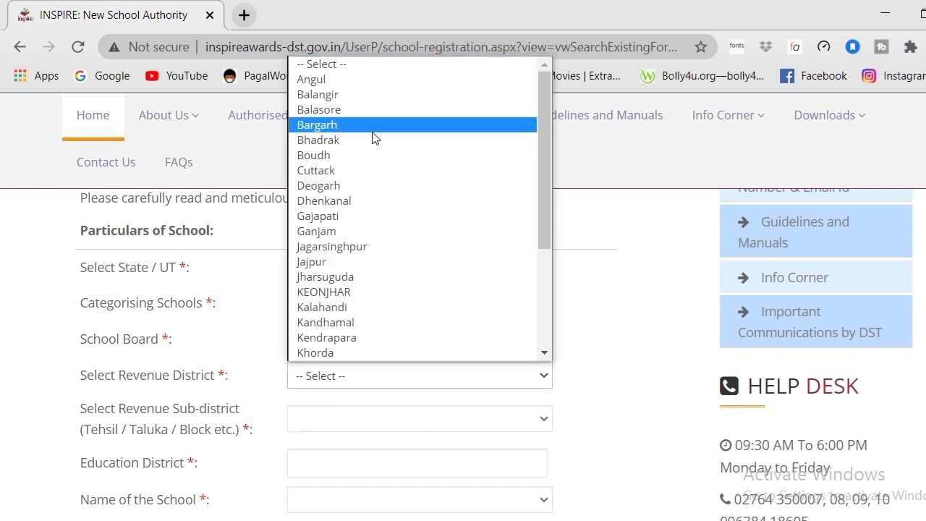
{"action": "left_click", "coordinate": [353, 118]}
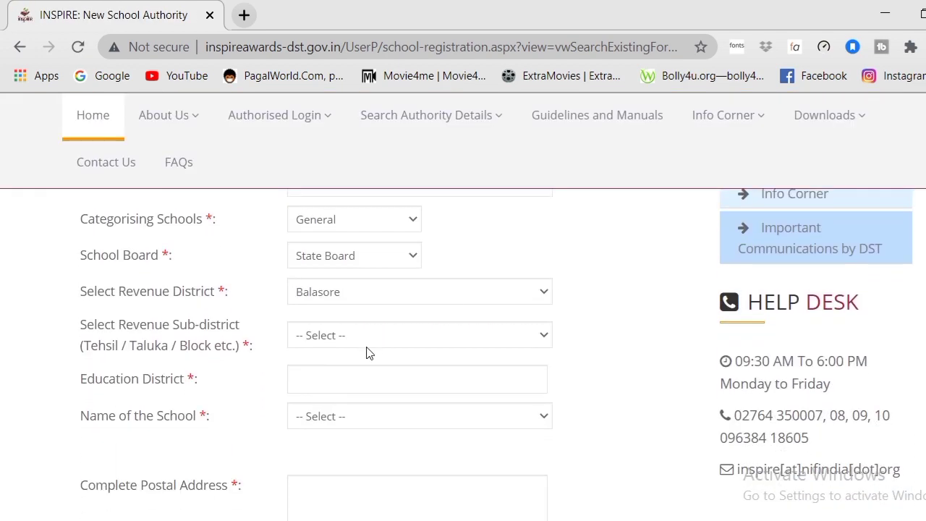
{"action": "left_click", "coordinate": [405, 338]}
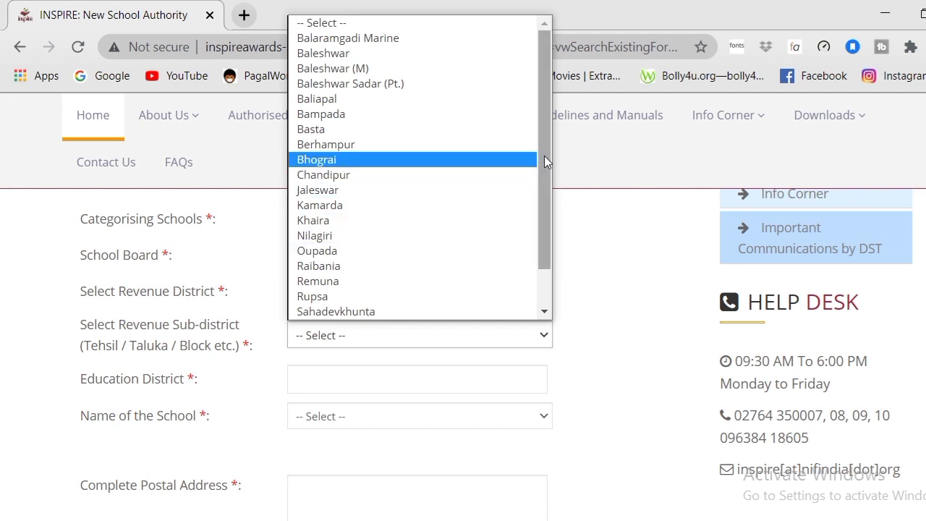
{"action": "scroll", "coordinate": [543, 186], "scroll_direction": "down", "scroll_amount": 1}
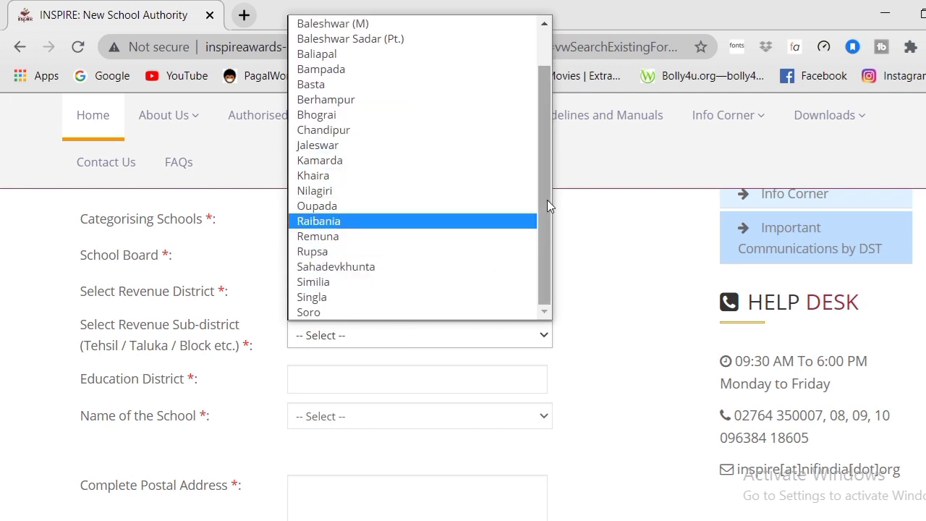
{"action": "left_click", "coordinate": [387, 40]}
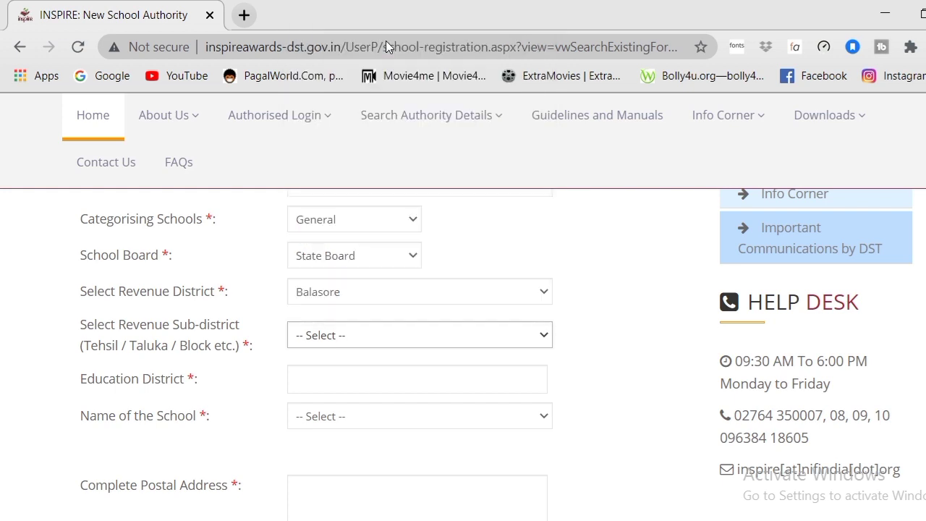
Step: Enter Balasore as the Education District
{"action": "left_click", "coordinate": [358, 377]}
{"action": "left_click", "coordinate": [358, 377]}
{"action": "type", "text": "B"}
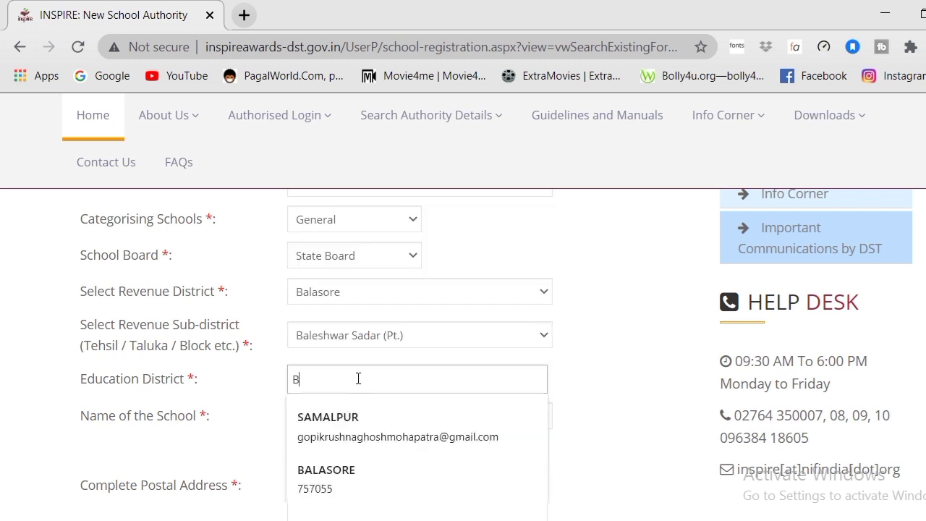
{"action": "type", "text": "alasore"}
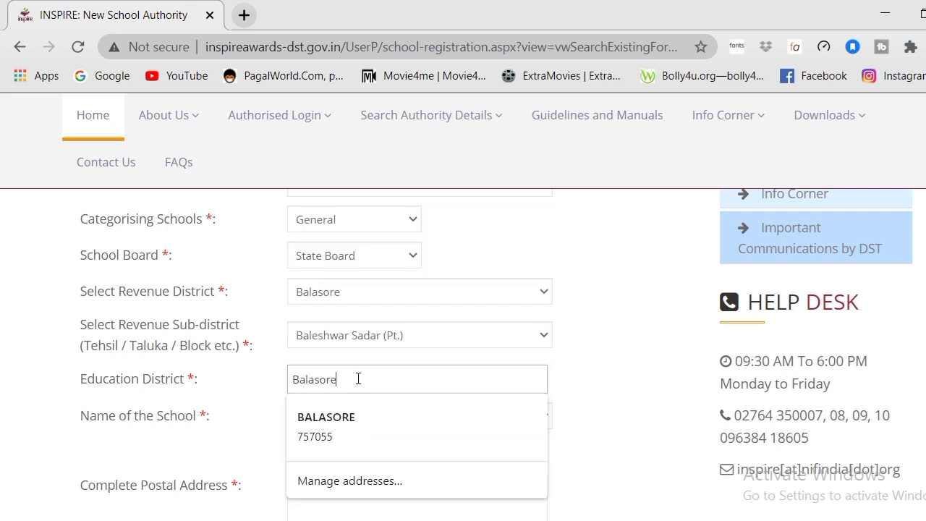
{"action": "left_click", "coordinate": [583, 399]}
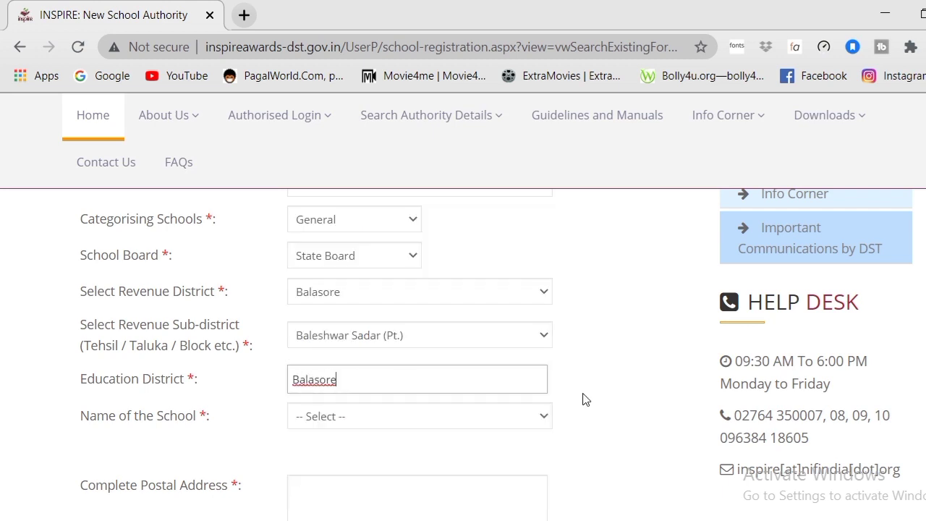
Step: Select GANGA PRASAD U.P SRIKONA from the Name of the School list
{"action": "left_click", "coordinate": [442, 414]}
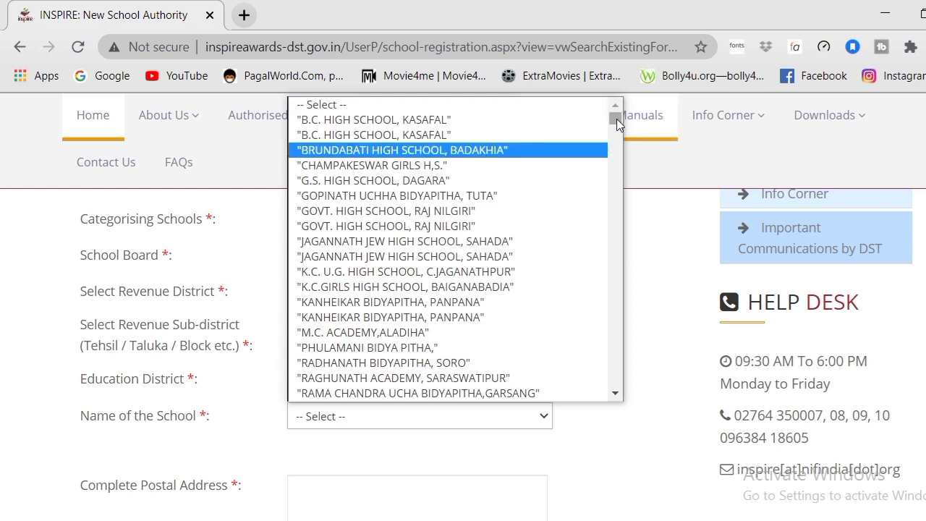
{"action": "left_click_drag", "start_coordinate": [616, 118], "coordinate": [616, 210]}
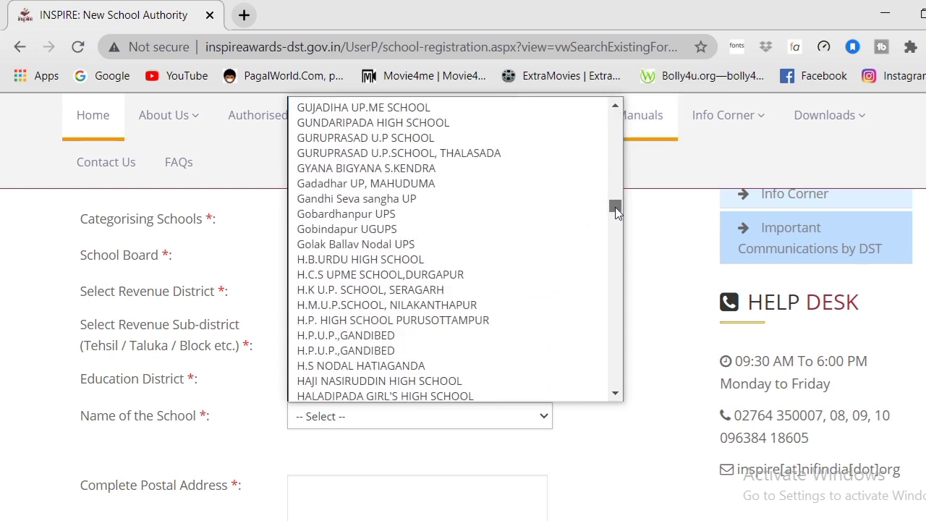
{"action": "left_click_drag", "start_coordinate": [616, 210], "coordinate": [616, 209]}
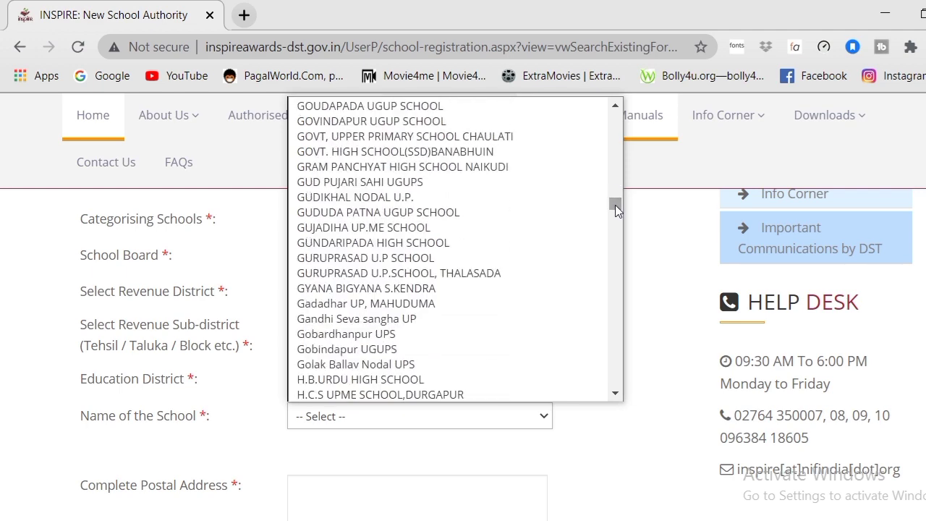
{"action": "left_click", "coordinate": [615, 107]}
{"action": "left_click", "coordinate": [615, 107]}
{"action": "left_click", "coordinate": [615, 107]}
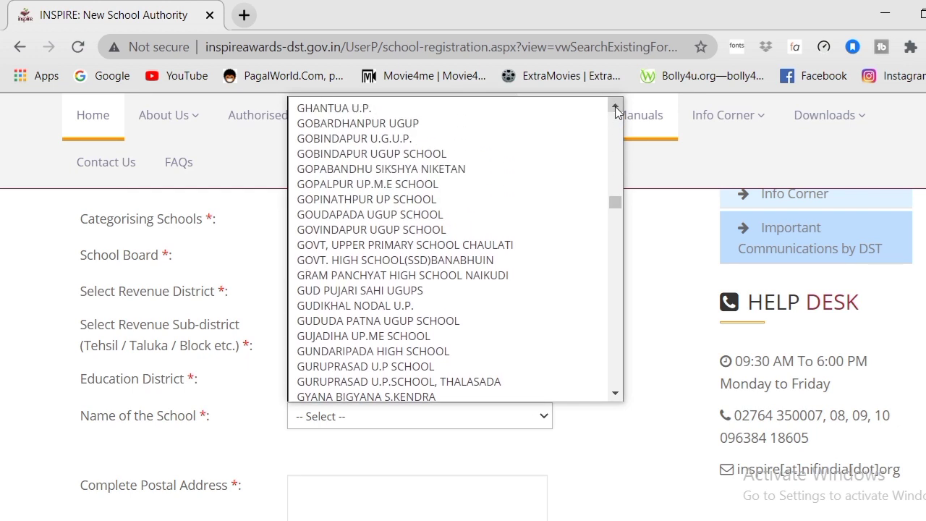
{"action": "left_click", "coordinate": [614, 107]}
{"action": "left_click", "coordinate": [615, 107]}
{"action": "left_click", "coordinate": [614, 107]}
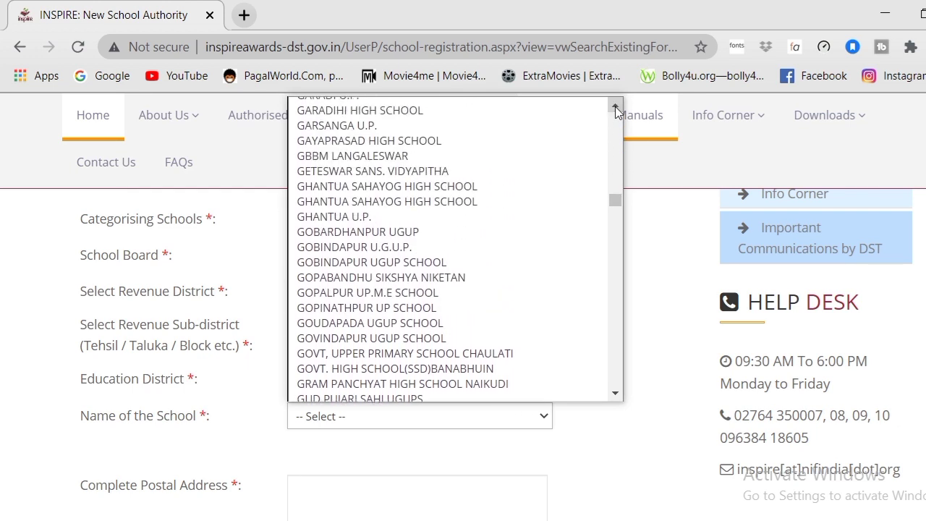
{"action": "left_click", "coordinate": [615, 107]}
{"action": "left_click", "coordinate": [615, 107]}
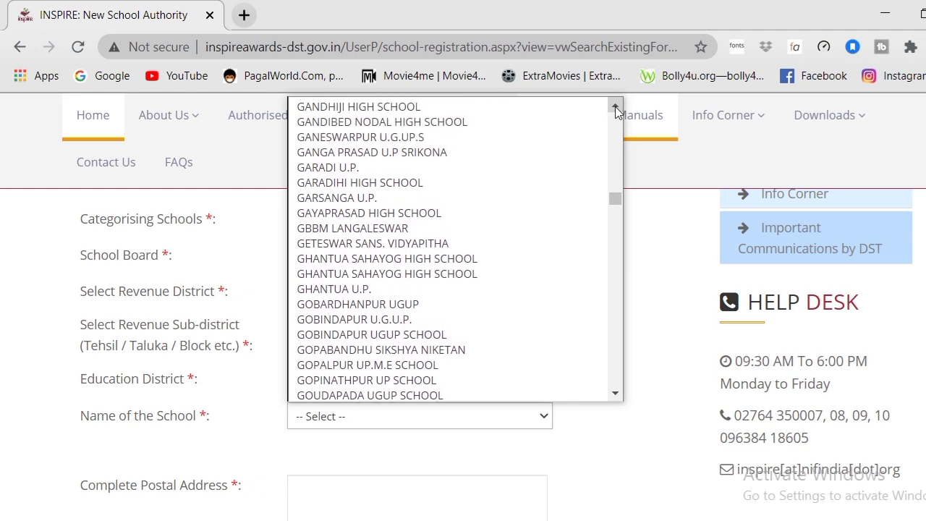
{"action": "left_click", "coordinate": [403, 153]}
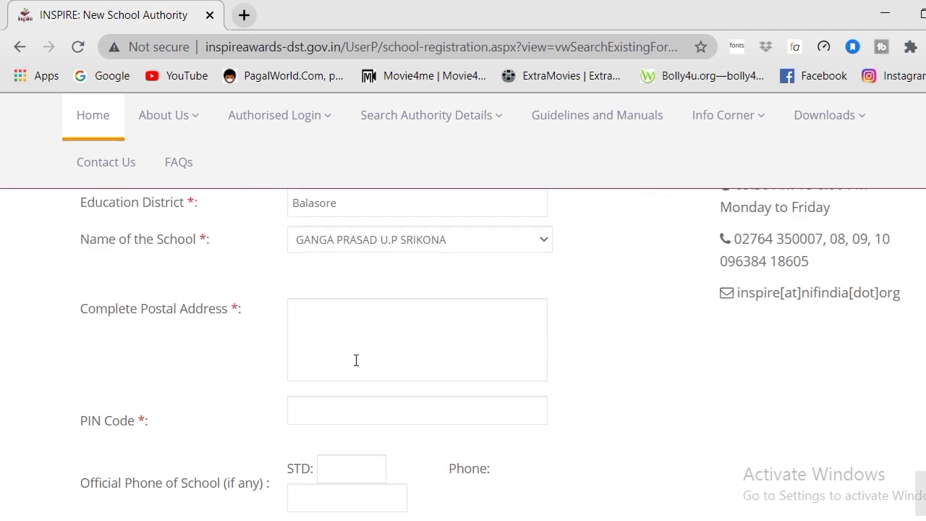
Step: Enter the school's complete postal address and PIN code
{"action": "left_click", "coordinate": [356, 360]}
{"action": "type", "text": "at"}
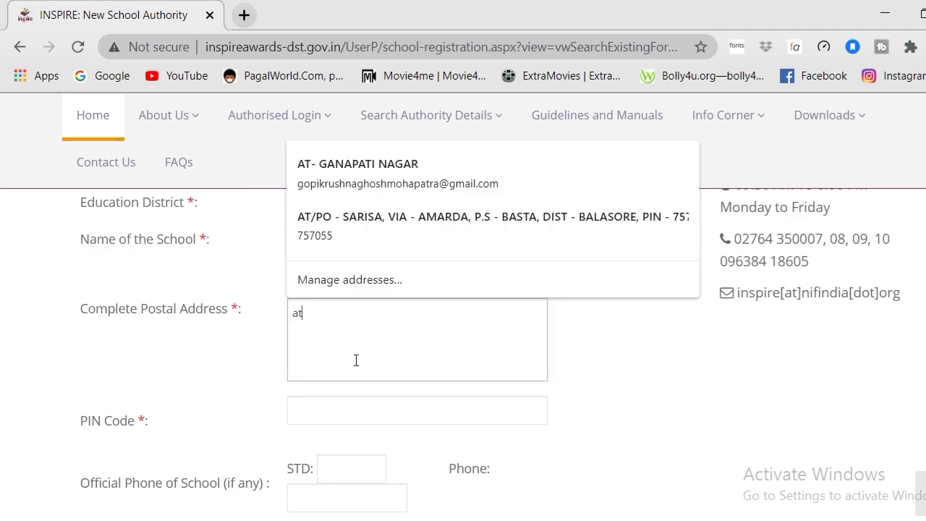
{"action": "type", "text": "/po"}
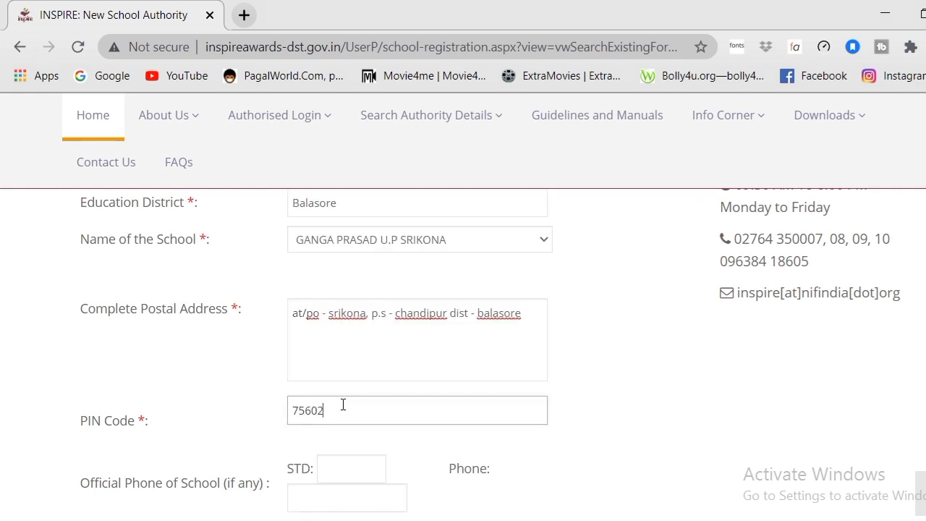
{"action": "type", "text": "56025"}
{"action": "scroll", "coordinate": [462, 354], "scroll_direction": "down", "scroll_amount": 3}
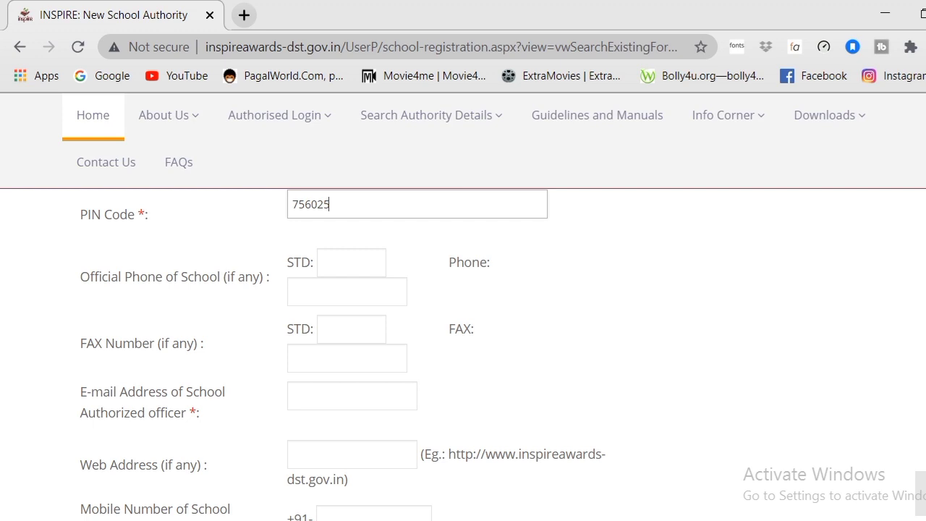
{"action": "scroll", "coordinate": [343, 354], "scroll_direction": "down", "scroll_amount": 1}
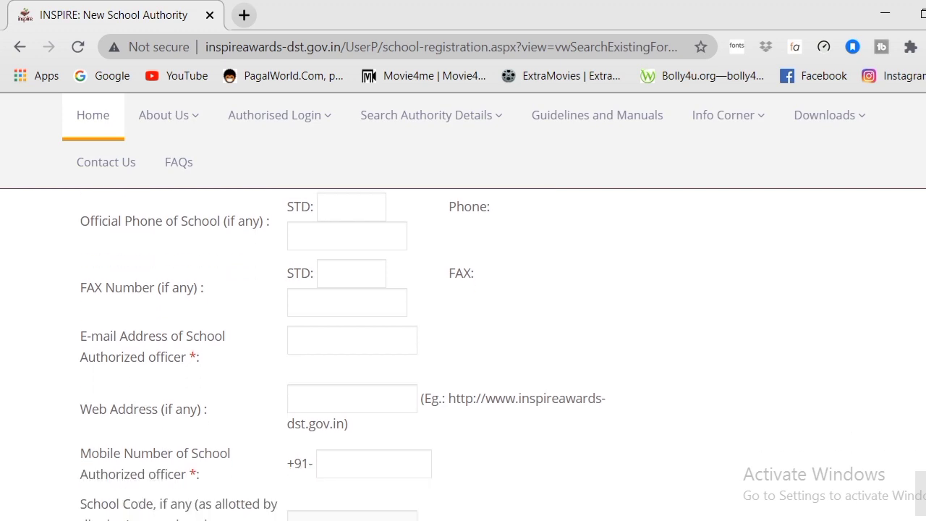
Step: Fill in the authorized officer's e-mail address and mobile number
{"action": "left_click", "coordinate": [361, 345]}
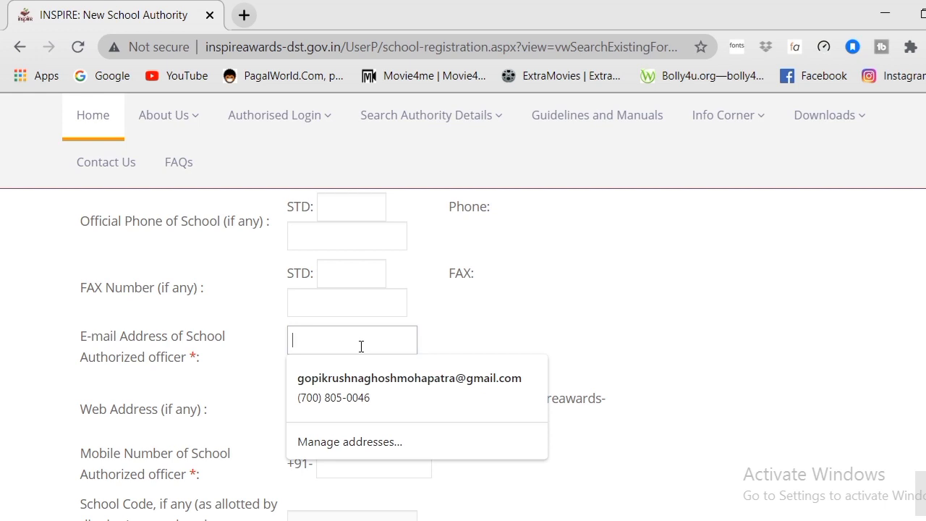
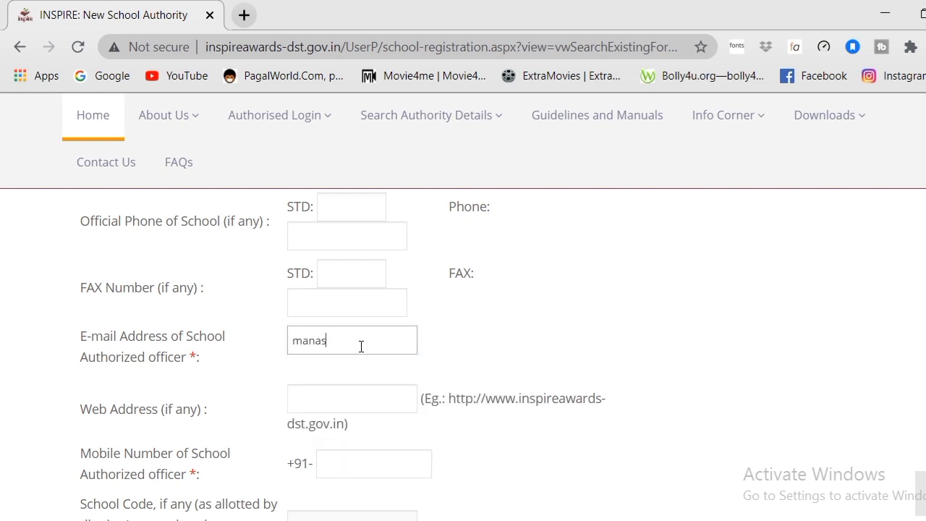
{"action": "scroll", "coordinate": [342, 356], "scroll_direction": "down", "scroll_amount": 2}
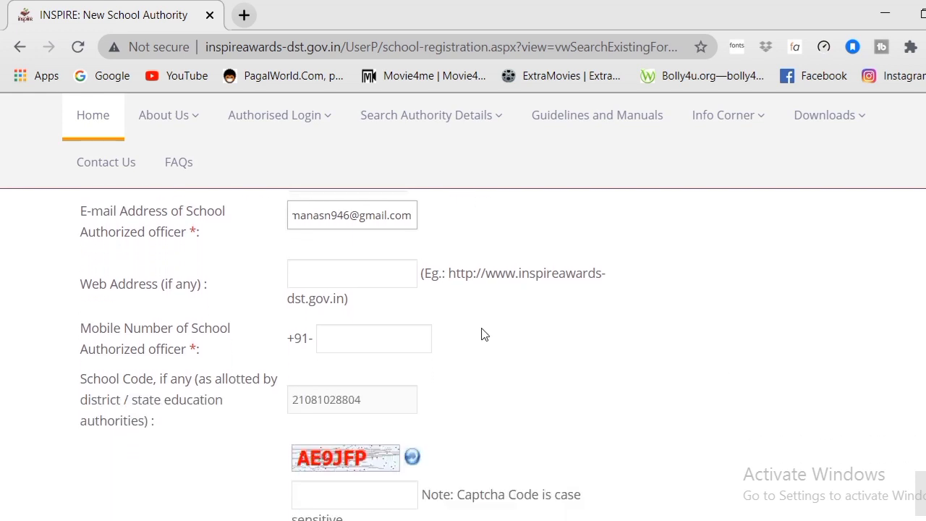
{"action": "left_click", "coordinate": [406, 345]}
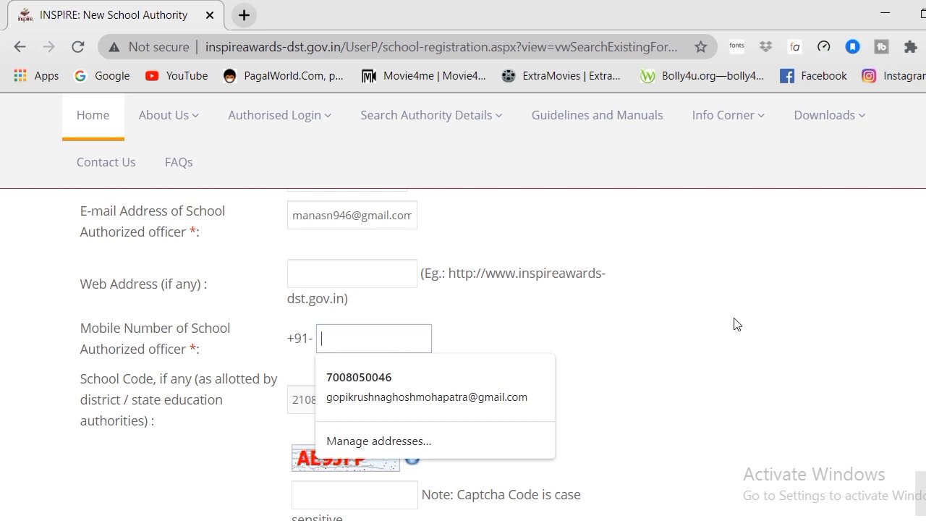
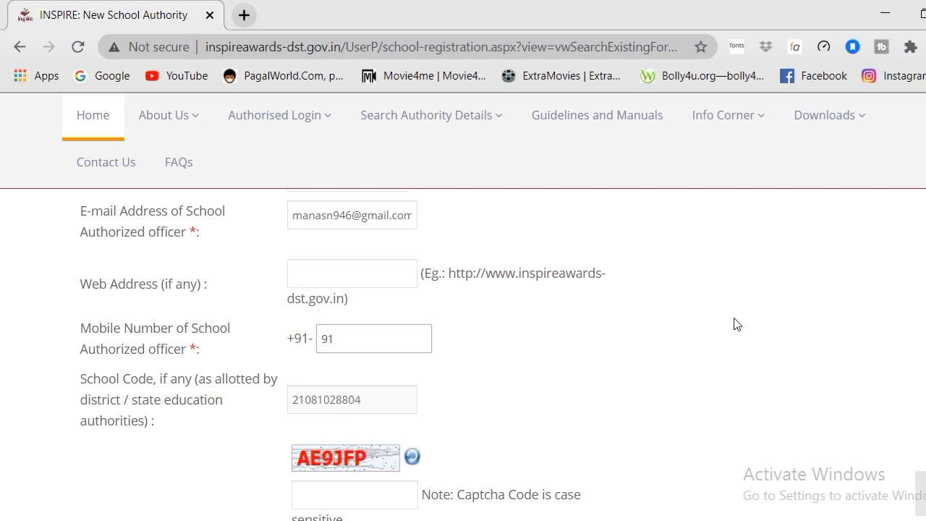
{"action": "scroll", "coordinate": [463, 347], "scroll_direction": "down", "scroll_amount": 1}
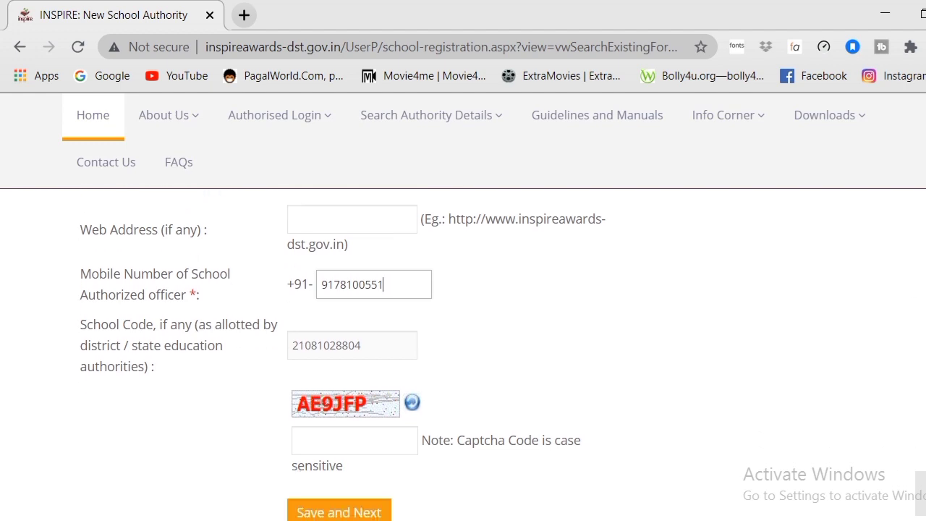
{"action": "scroll", "coordinate": [463, 347], "scroll_direction": "down", "scroll_amount": 2}
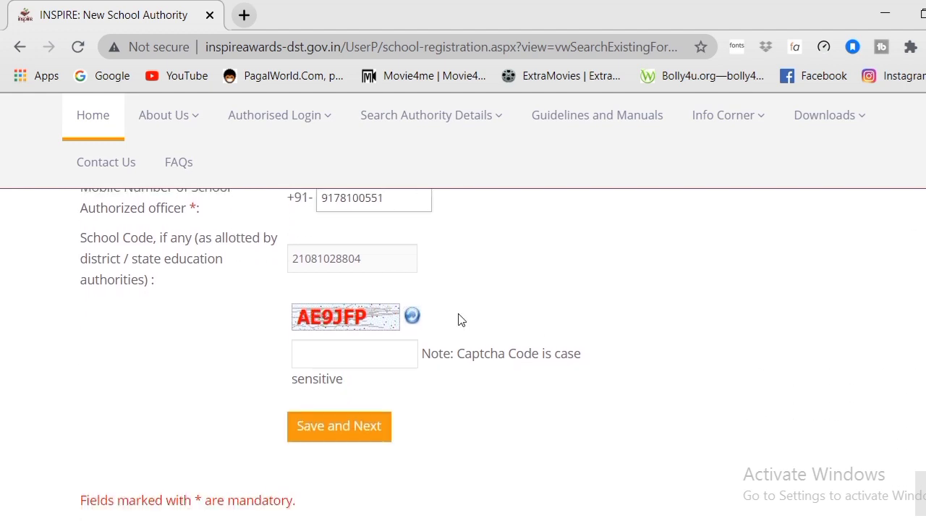
Step: Enter the captcha code, save the registration details and acknowledge both confirmation alerts
{"action": "left_click", "coordinate": [374, 353]}
{"action": "type", "text": "A"}
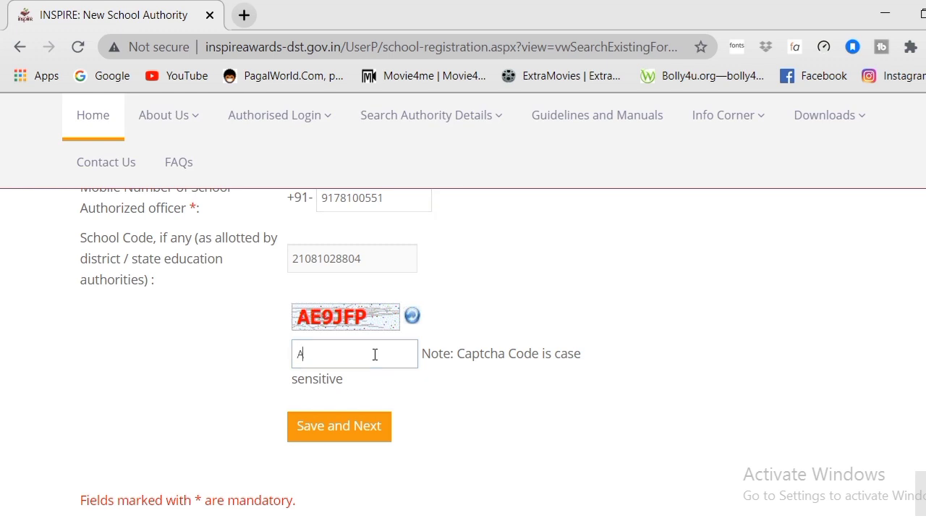
{"action": "type", "text": "E9JFP"}
{"action": "key", "text": "alt+Tab"}
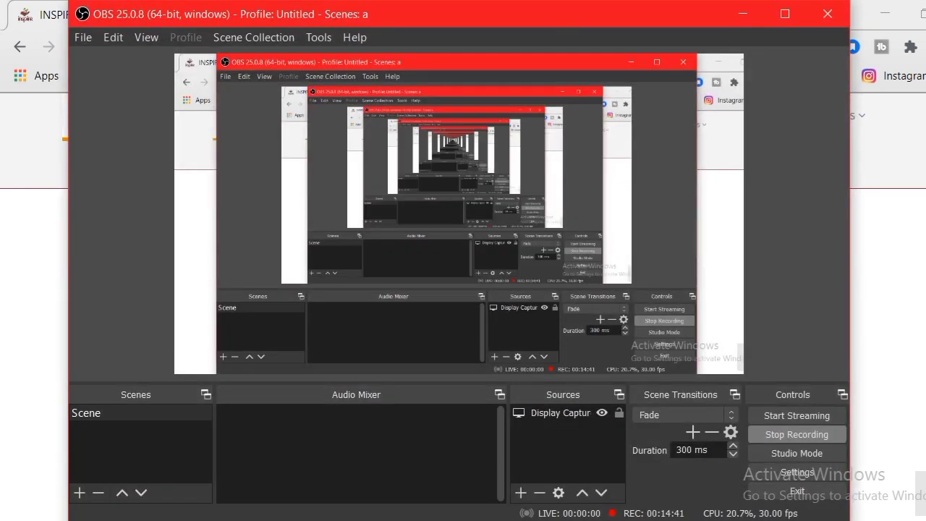
{"action": "key", "text": "alt+Tab"}
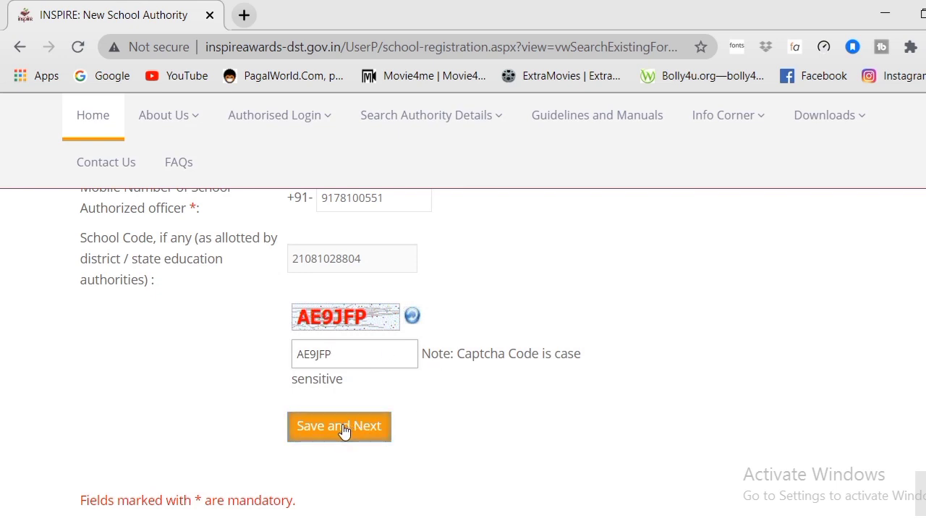
{"action": "left_click", "coordinate": [343, 431]}
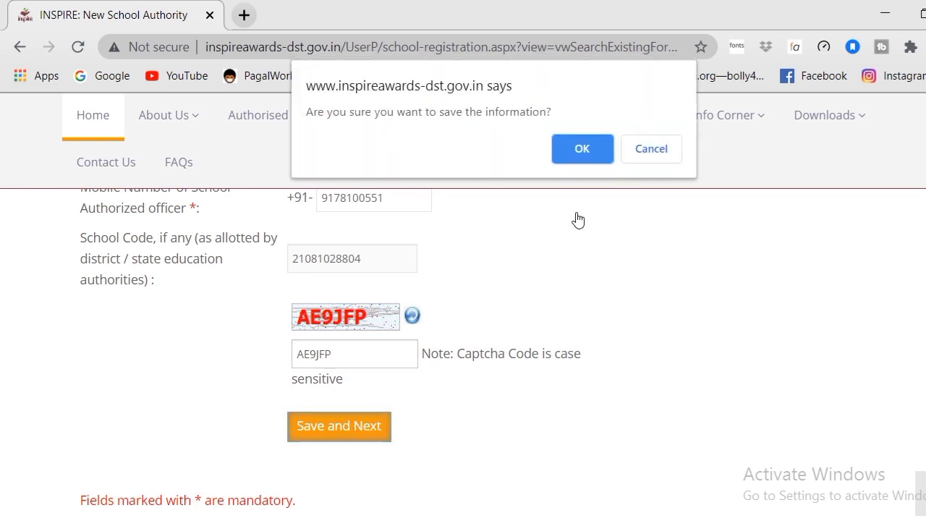
{"action": "left_click", "coordinate": [583, 147]}
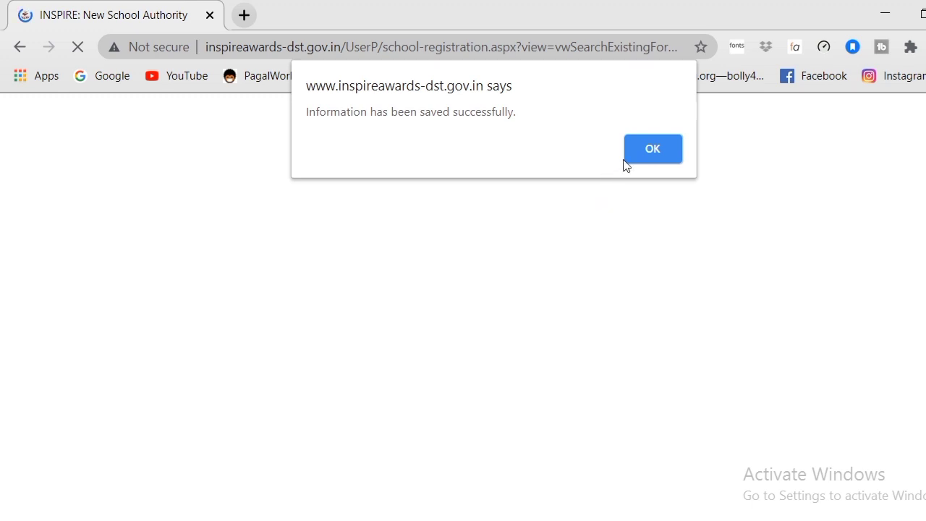
{"action": "left_click", "coordinate": [651, 149]}
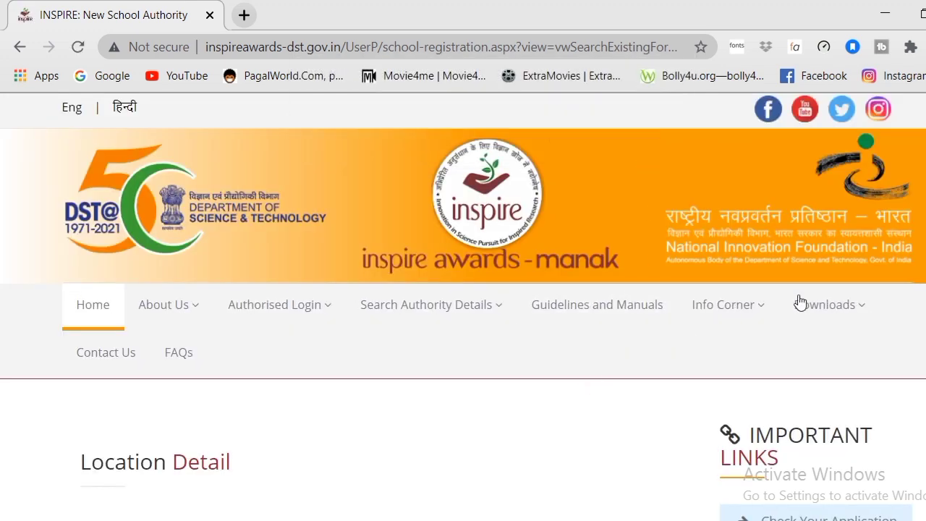
Step: Set city classification Rural, school category State Govt and school level Middle
{"action": "scroll", "coordinate": [800, 302], "scroll_direction": "down", "scroll_amount": 3}
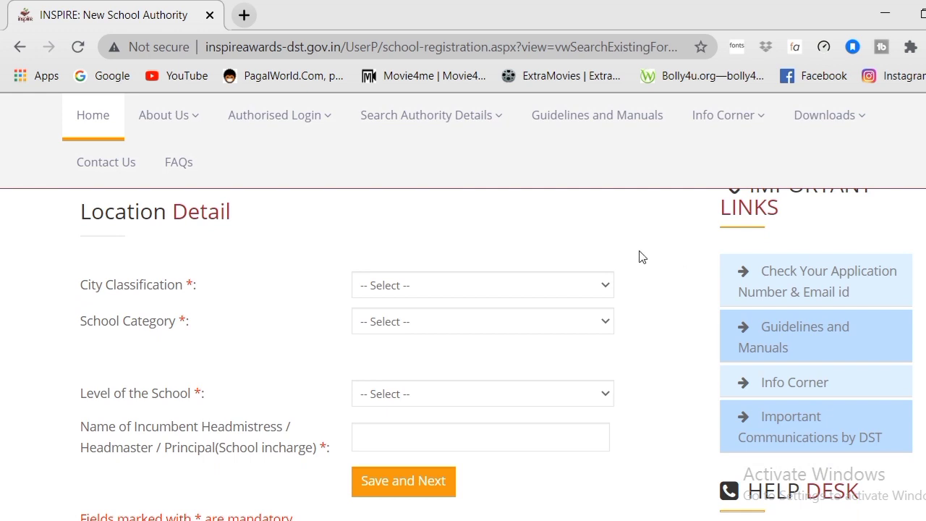
{"action": "left_click", "coordinate": [565, 288]}
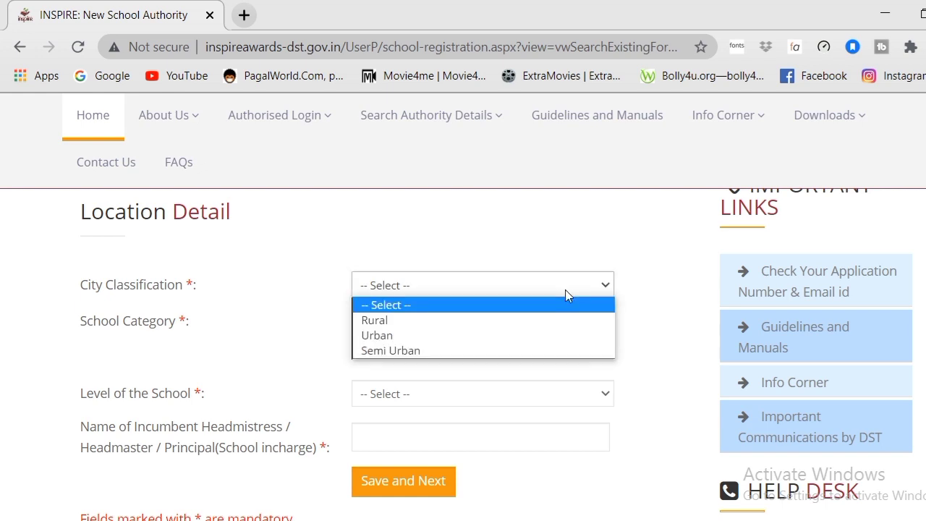
{"action": "left_click", "coordinate": [416, 327]}
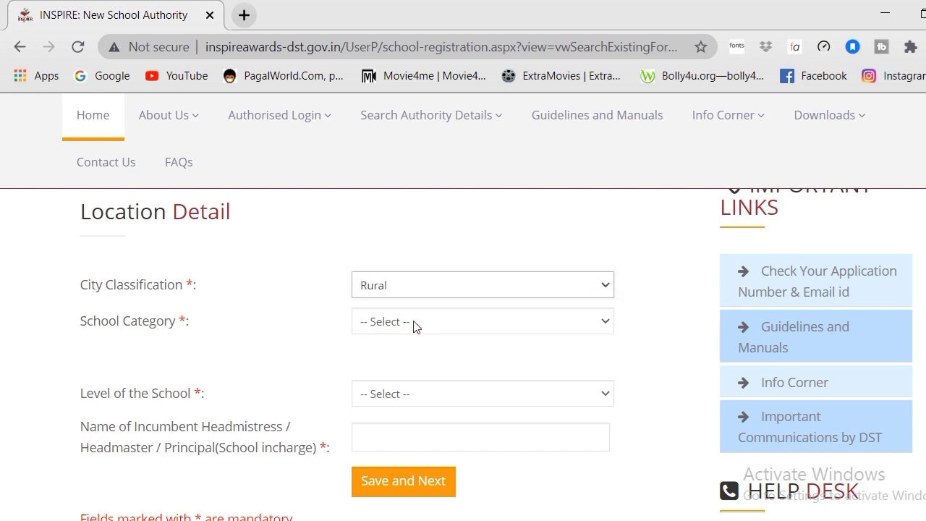
{"action": "left_click", "coordinate": [416, 326]}
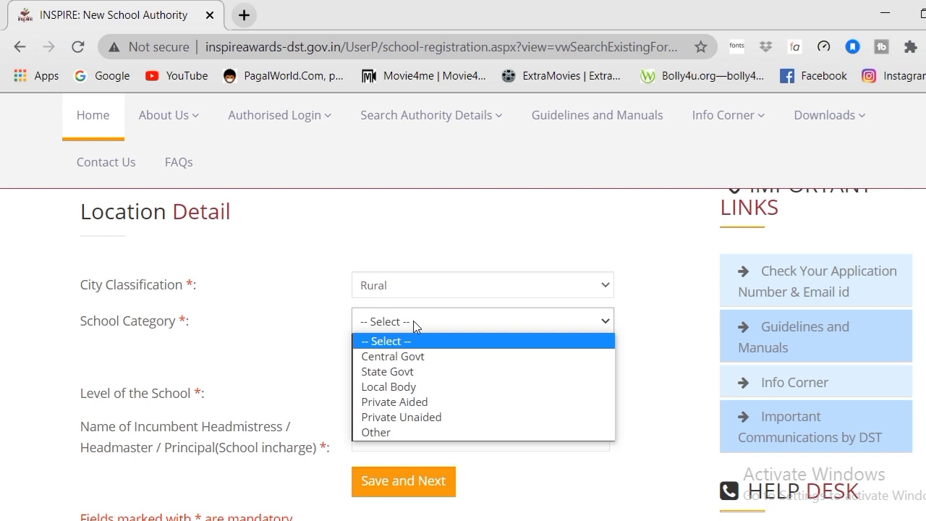
{"action": "left_click", "coordinate": [405, 372]}
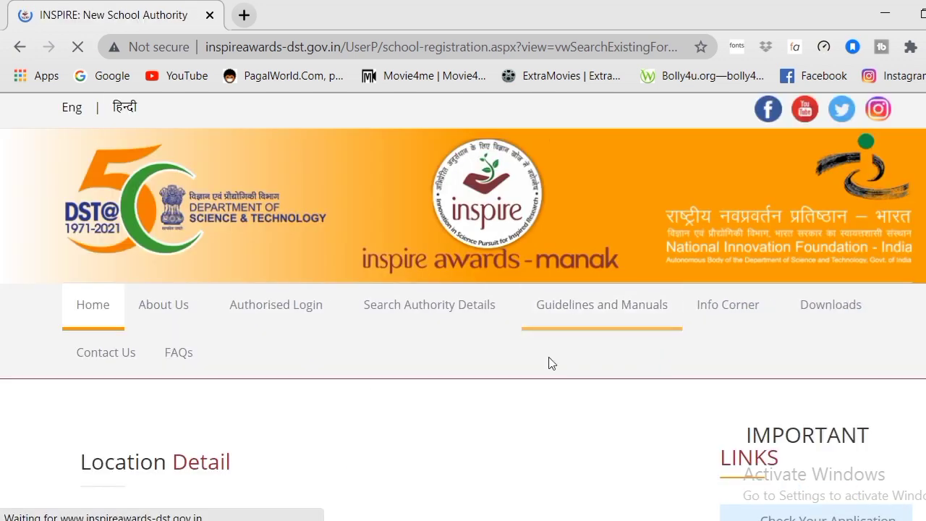
{"action": "scroll", "coordinate": [913, 230], "scroll_direction": "down", "scroll_amount": 4}
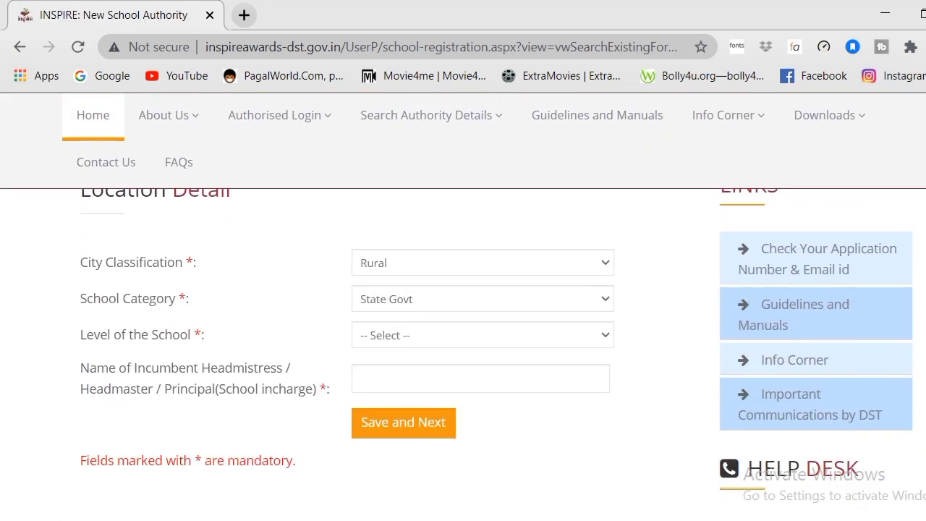
{"action": "left_click", "coordinate": [585, 304]}
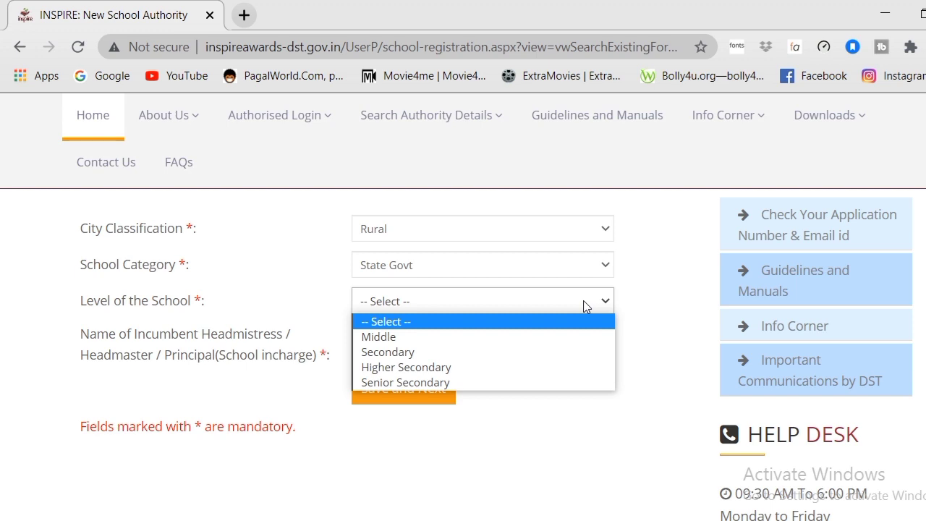
{"action": "left_click", "coordinate": [501, 337]}
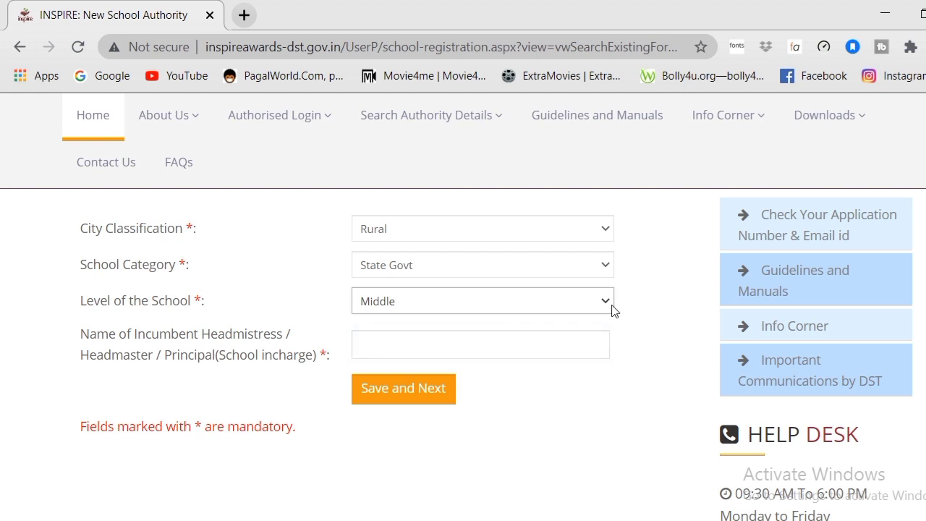
Step: Enter the headmaster's name and save the location details, confirming both alerts
{"action": "left_click", "coordinate": [416, 350]}
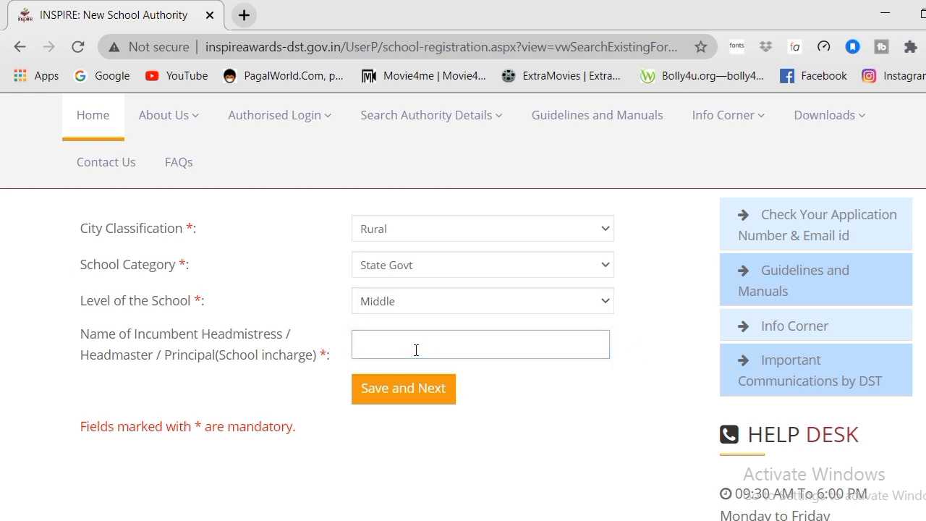
{"action": "left_click", "coordinate": [403, 391]}
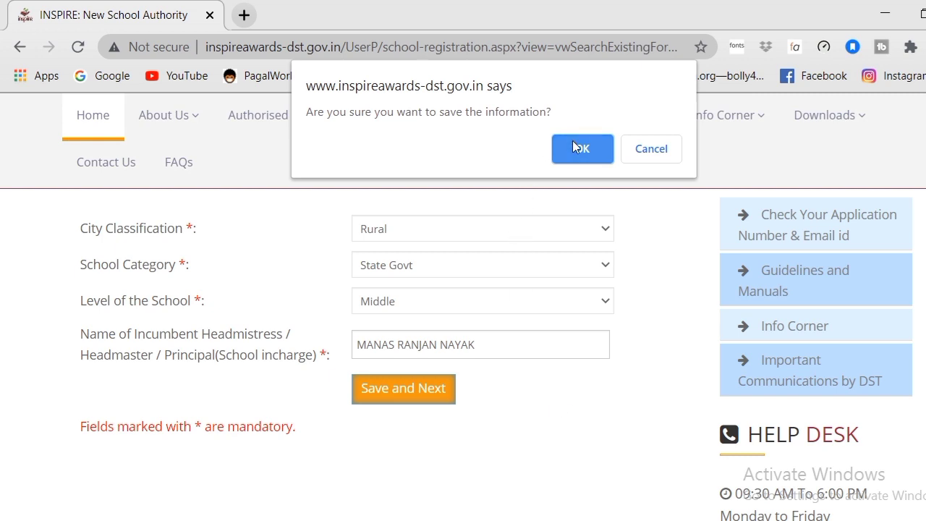
{"action": "left_click", "coordinate": [572, 144]}
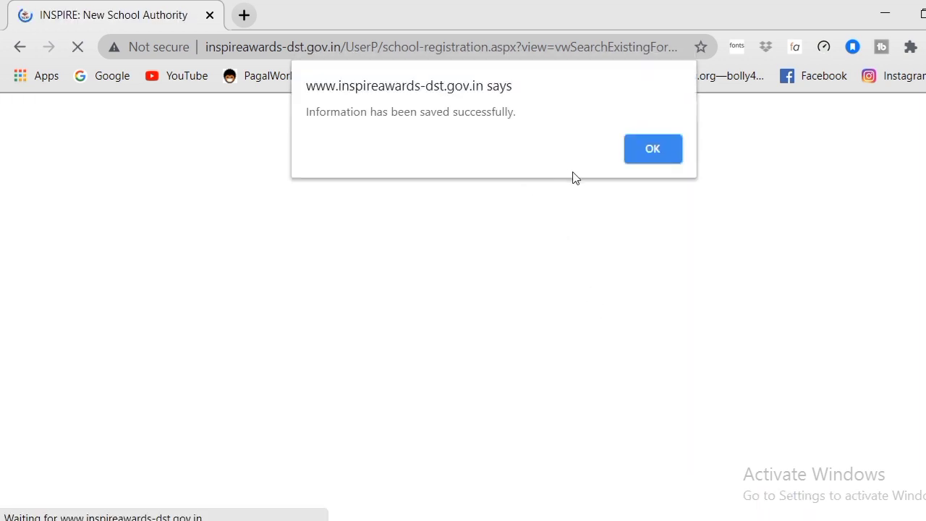
{"action": "left_click", "coordinate": [641, 149]}
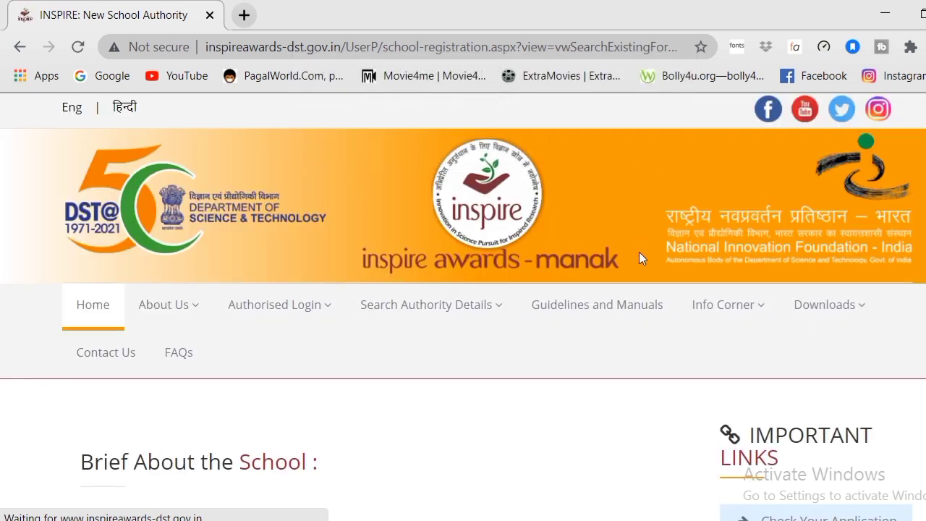
Step: Set the school's classes to run from 6th to 7th
{"action": "scroll", "coordinate": [463, 307], "scroll_direction": "down", "scroll_amount": 4}
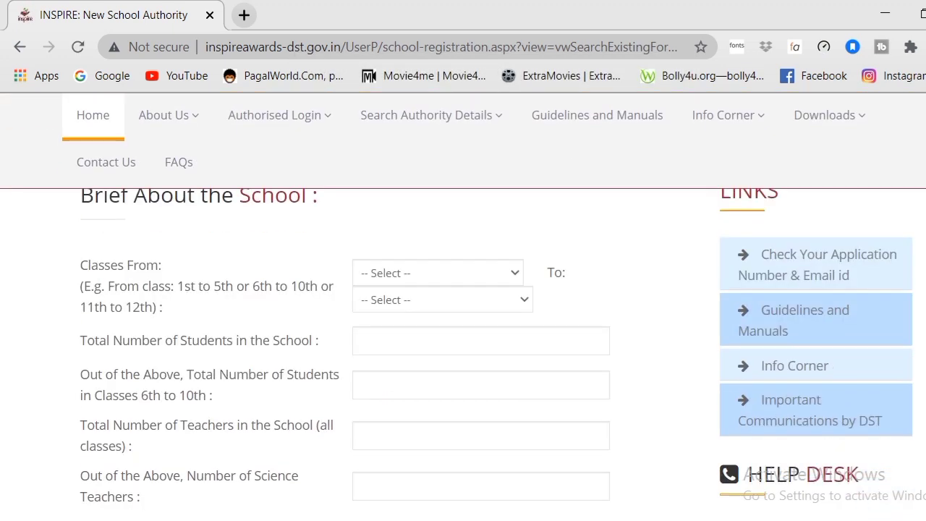
{"action": "scroll", "coordinate": [463, 355], "scroll_direction": "down", "scroll_amount": 2}
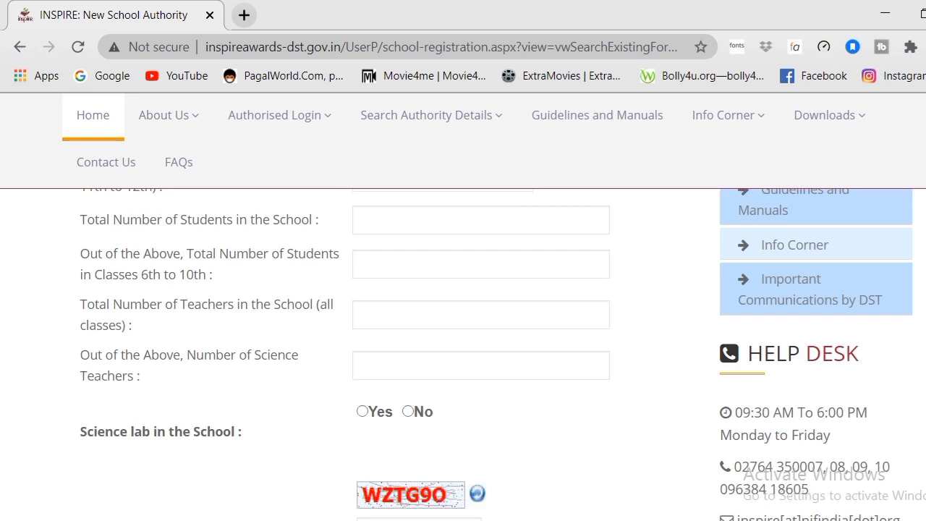
{"action": "scroll", "coordinate": [463, 355], "scroll_direction": "up", "scroll_amount": 2}
{"action": "left_click", "coordinate": [574, 327]}
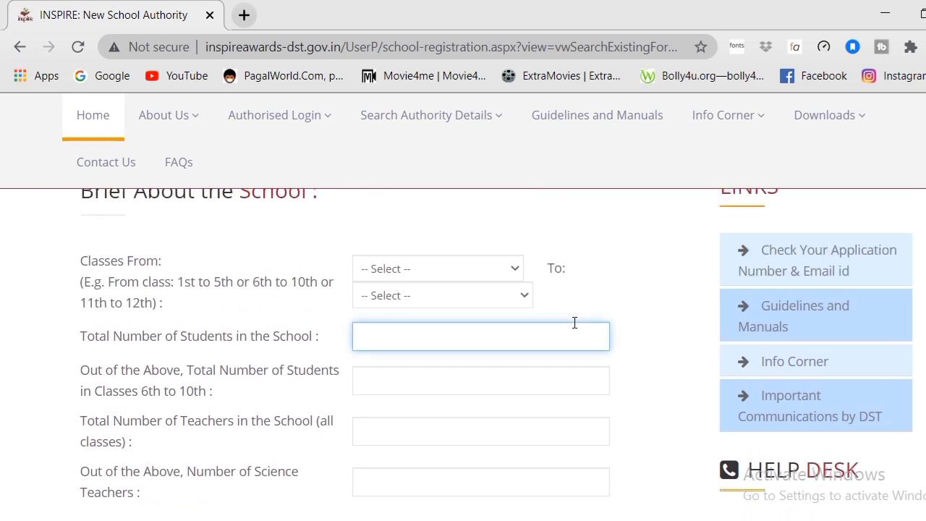
{"action": "left_click", "coordinate": [514, 268]}
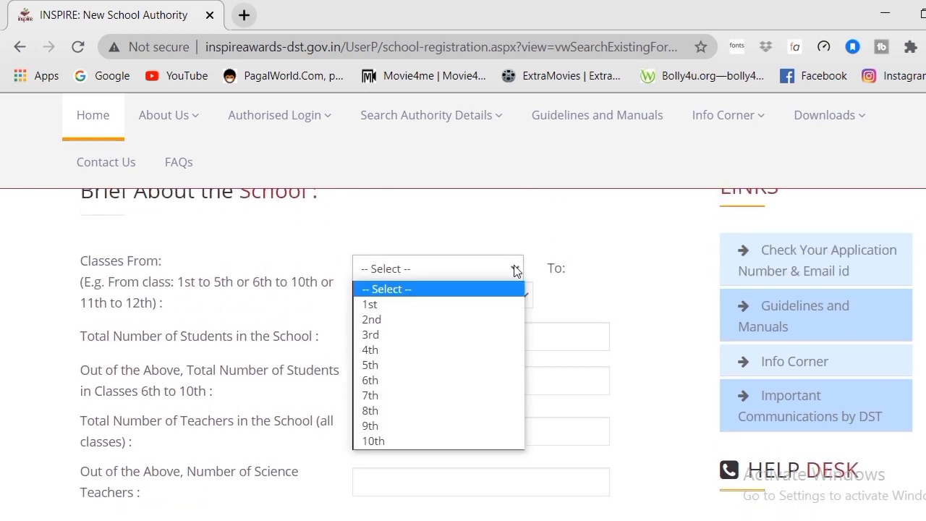
{"action": "left_click", "coordinate": [514, 268]}
{"action": "left_click", "coordinate": [515, 268]}
{"action": "left_click", "coordinate": [406, 381]}
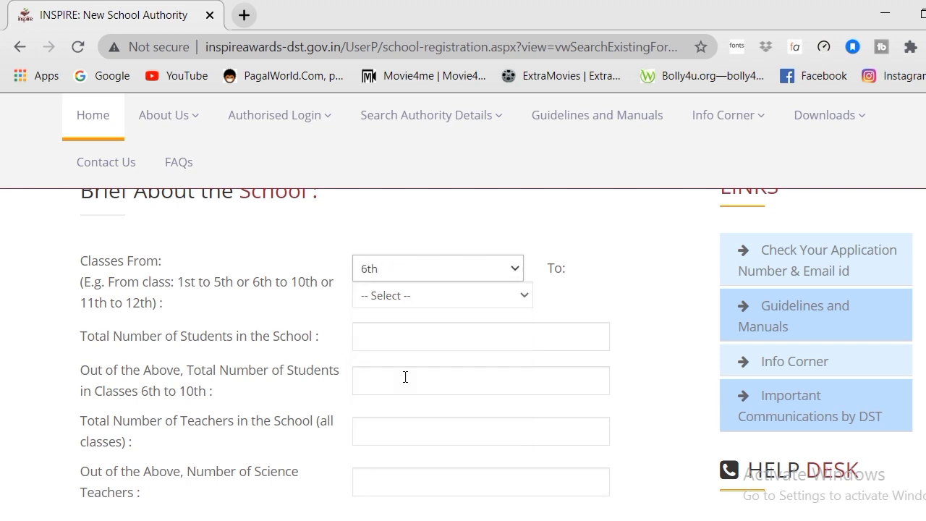
{"action": "left_click", "coordinate": [509, 305]}
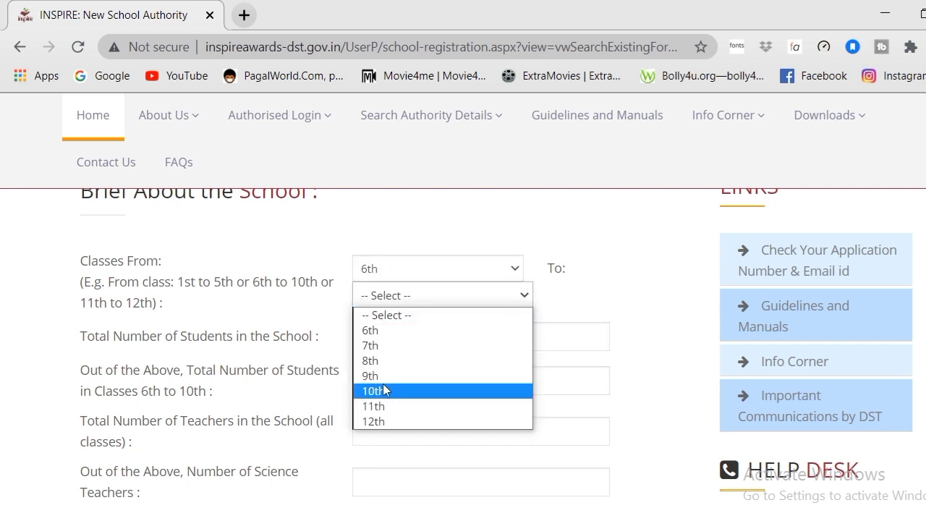
{"action": "left_click", "coordinate": [377, 345]}
Step: Enter 80 total students, 80 students in classes 6th–10th and 1 teacher
{"action": "left_click", "coordinate": [438, 334]}
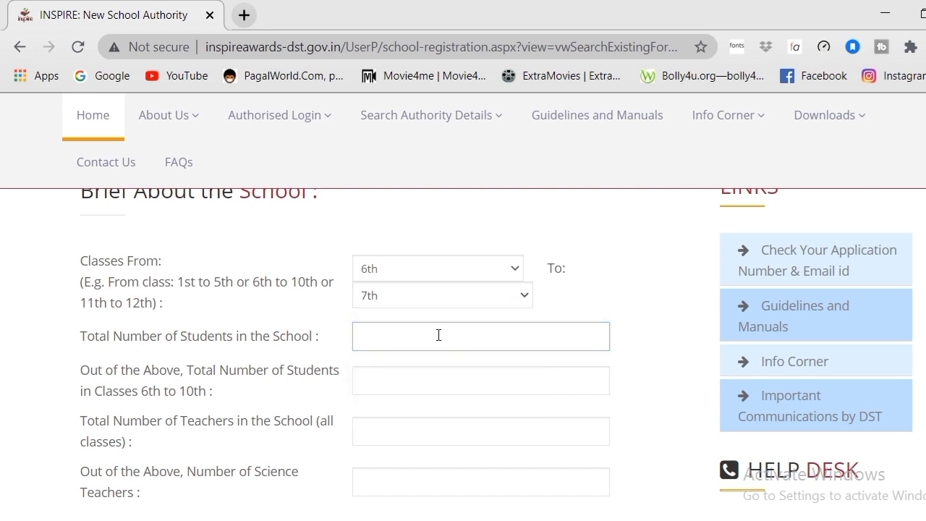
{"action": "type", "text": "80"}
{"action": "left_click", "coordinate": [391, 384]}
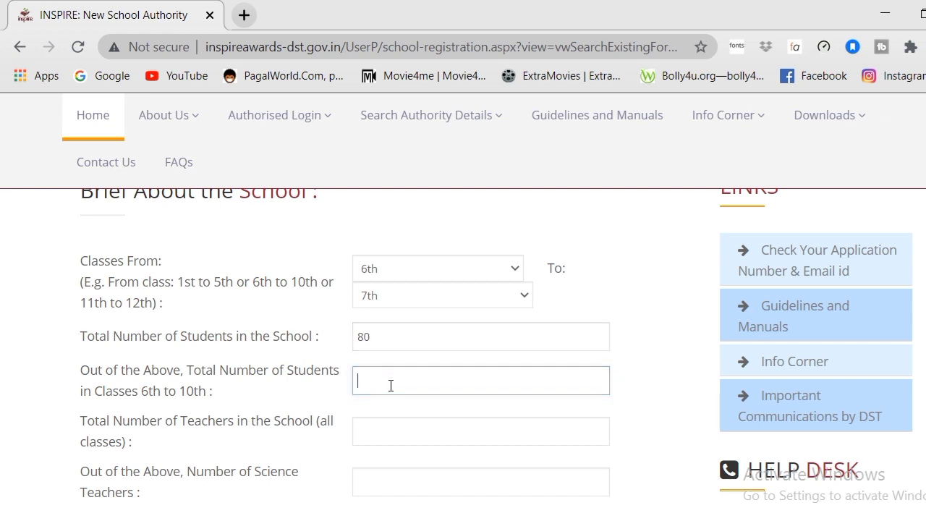
{"action": "type", "text": "80"}
{"action": "left_click", "coordinate": [450, 425]}
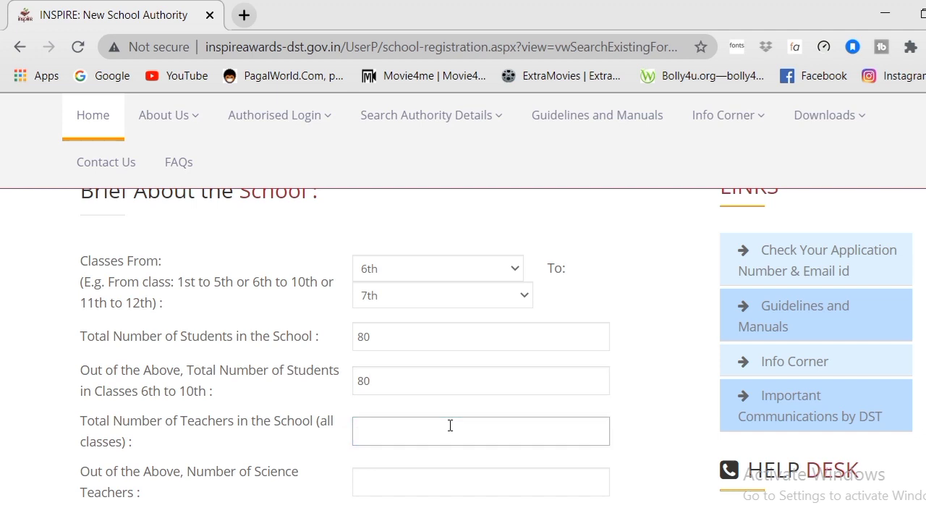
{"action": "type", "text": "1"}
Step: Enter 0 science teachers and record that the school has no science lab
{"action": "scroll", "coordinate": [463, 354], "scroll_direction": "down", "scroll_amount": 2}
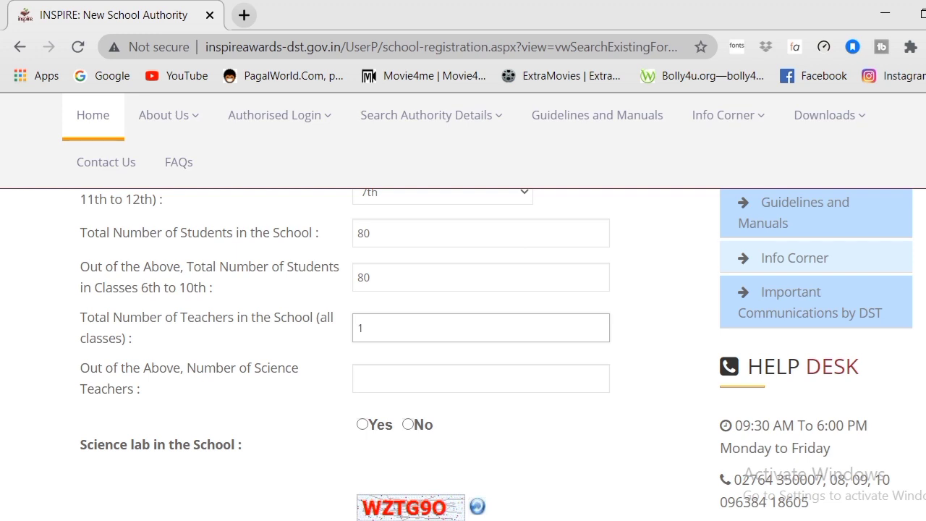
{"action": "left_click", "coordinate": [440, 366]}
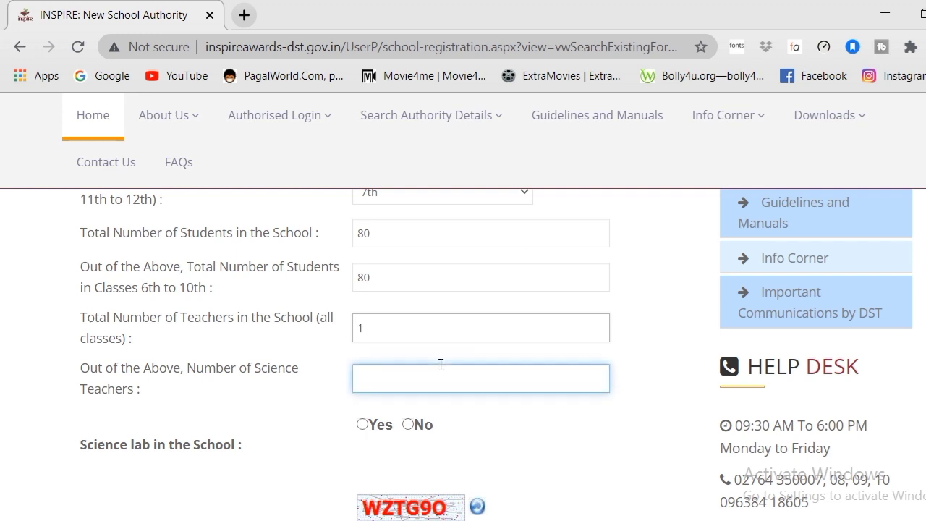
{"action": "type", "text": "0"}
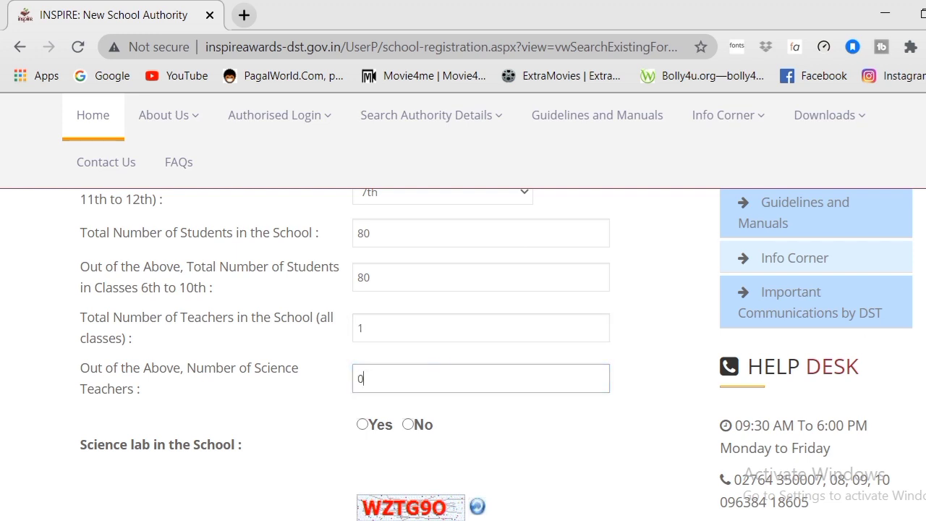
{"action": "scroll", "coordinate": [462, 355], "scroll_direction": "down", "scroll_amount": 2}
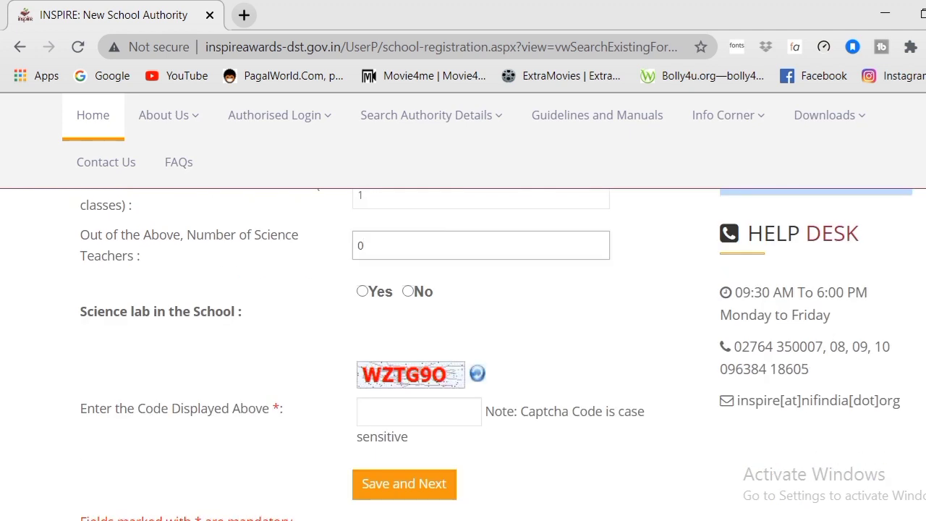
{"action": "left_click", "coordinate": [409, 291]}
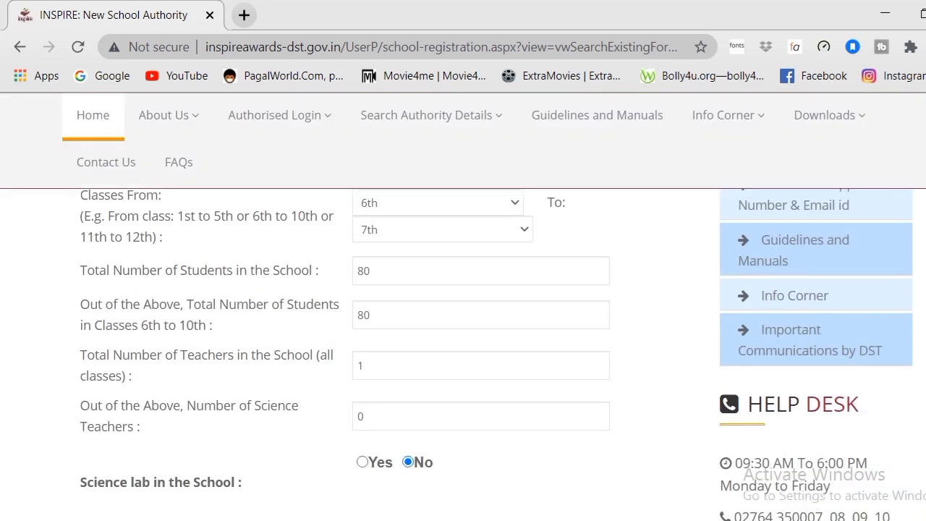
{"action": "scroll", "coordinate": [463, 325], "scroll_direction": "down", "scroll_amount": 4}
{"action": "scroll", "coordinate": [463, 325], "scroll_direction": "up", "scroll_amount": 6}
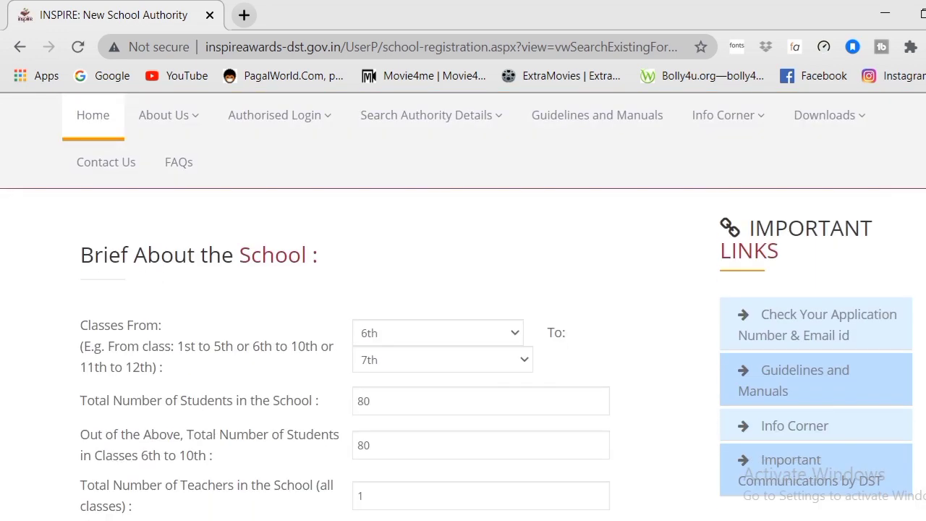
Step: Dismiss the low-battery notification covering the bottom of the form
{"action": "scroll", "coordinate": [463, 325], "scroll_direction": "down", "scroll_amount": 1}
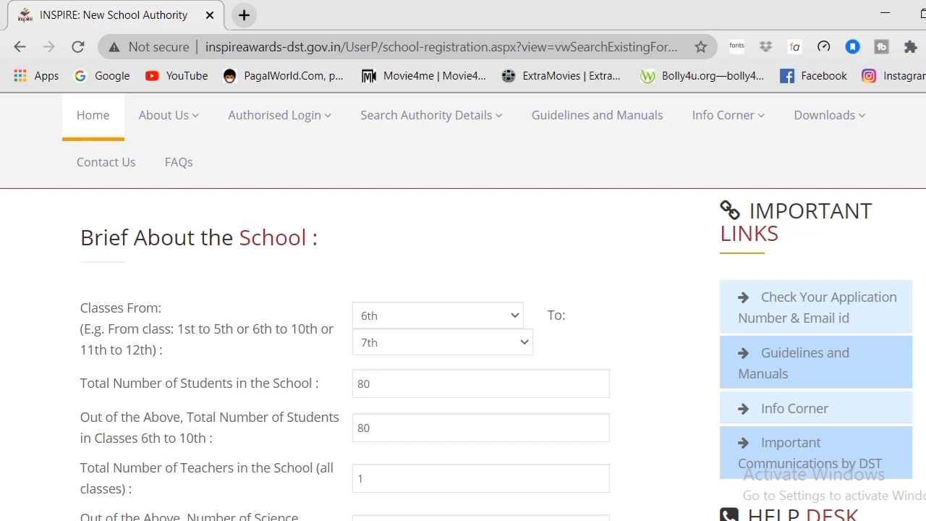
{"action": "scroll", "coordinate": [463, 355], "scroll_direction": "down", "scroll_amount": 3}
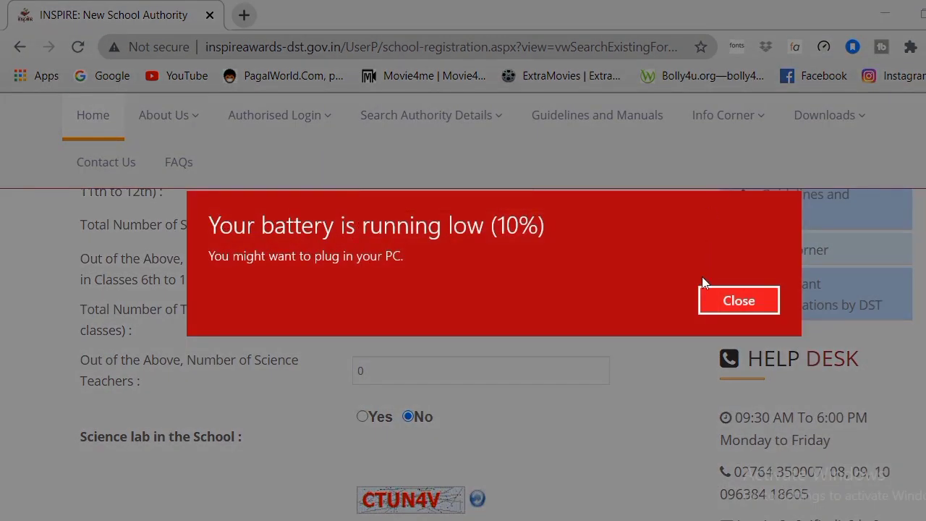
{"action": "left_click", "coordinate": [704, 299]}
{"action": "scroll", "coordinate": [705, 302], "scroll_direction": "up", "scroll_amount": 3}
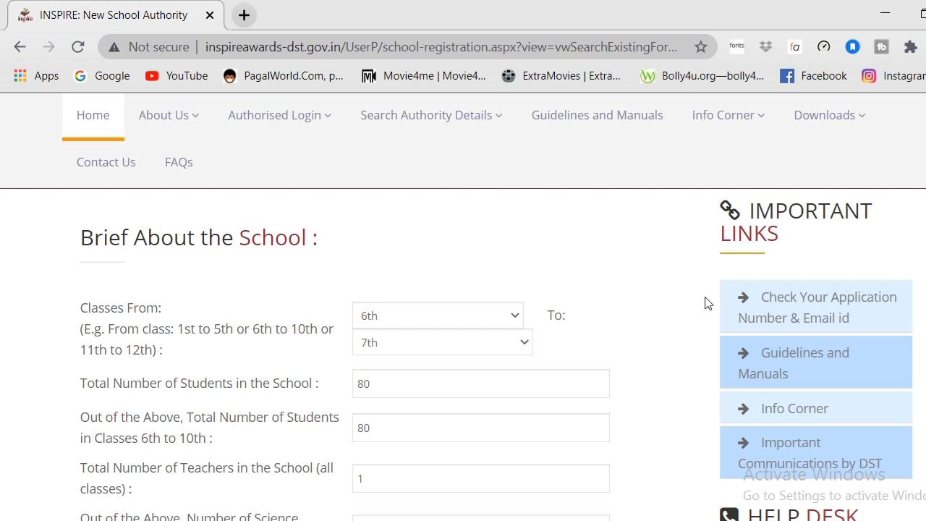
{"action": "scroll", "coordinate": [706, 302], "scroll_direction": "down", "scroll_amount": 5}
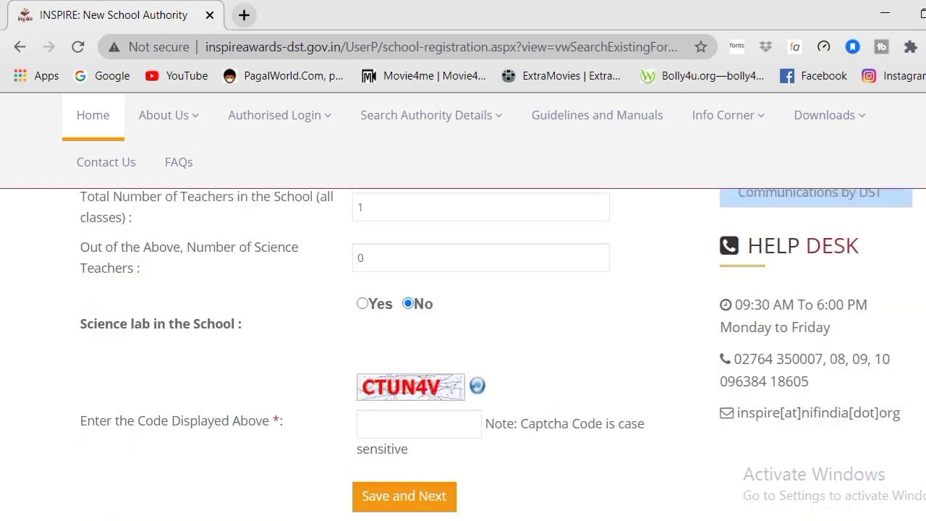
Step: Enter the captcha code and save the brief school details, confirming both dialogs
{"action": "left_click", "coordinate": [455, 346]}
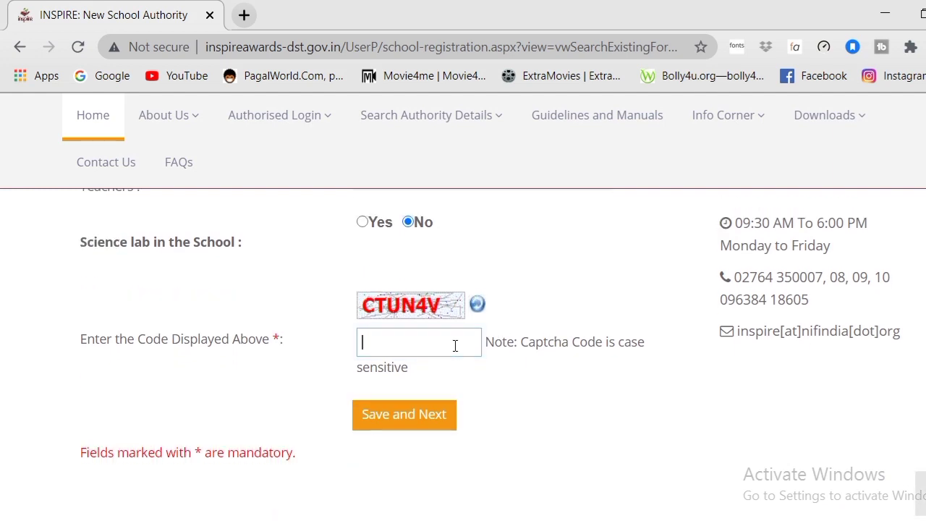
{"action": "type", "text": "CTU"}
{"action": "type", "text": "N4V"}
{"action": "left_click", "coordinate": [383, 419]}
{"action": "left_click", "coordinate": [382, 419]}
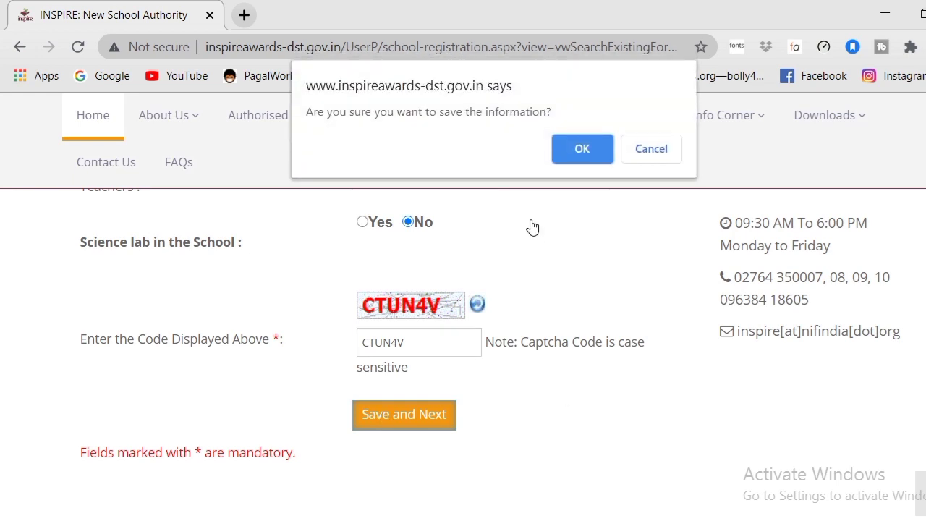
{"action": "left_click", "coordinate": [580, 153]}
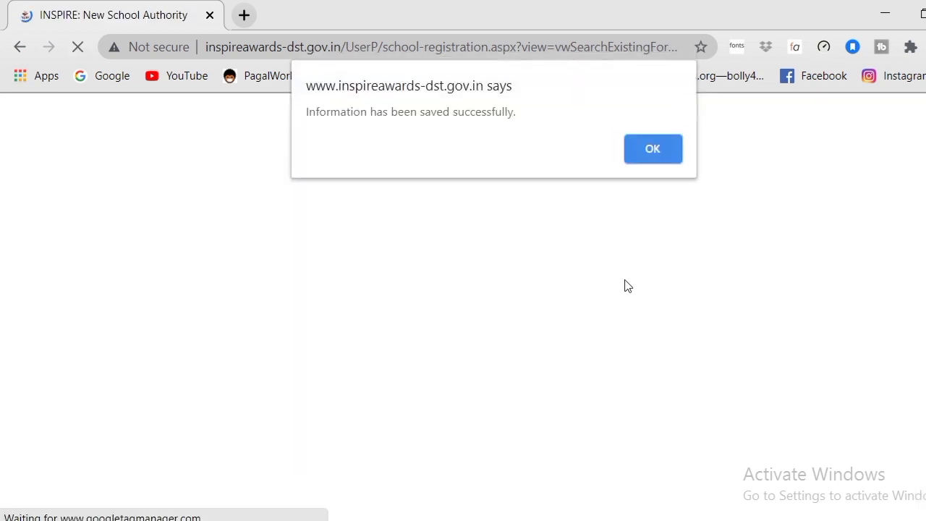
{"action": "left_click", "coordinate": [648, 147]}
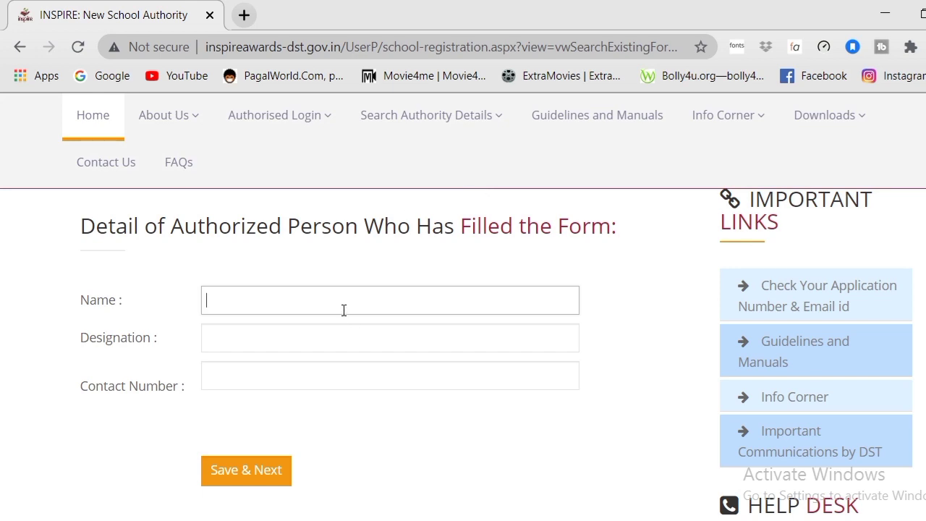
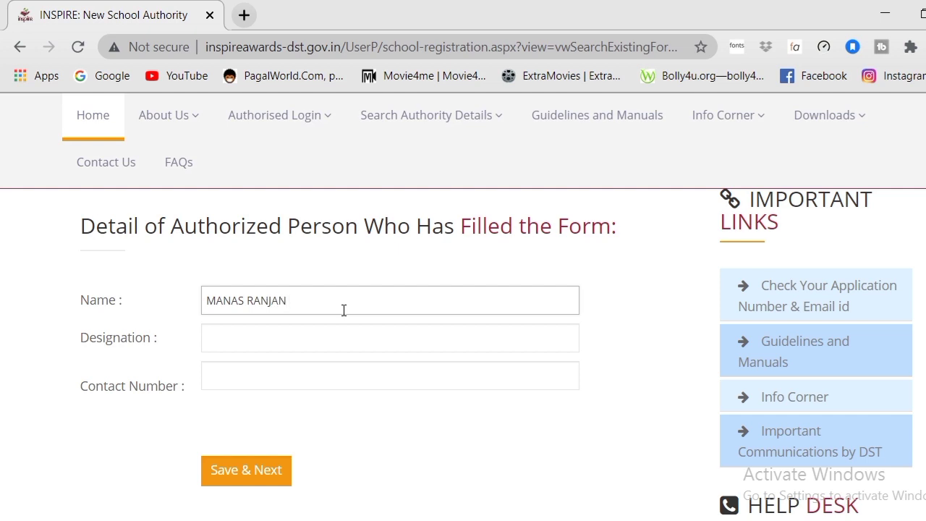
Step: Enter the authorized person's full name and the designation IC HEADMASTER
{"action": "left_click", "coordinate": [321, 337]}
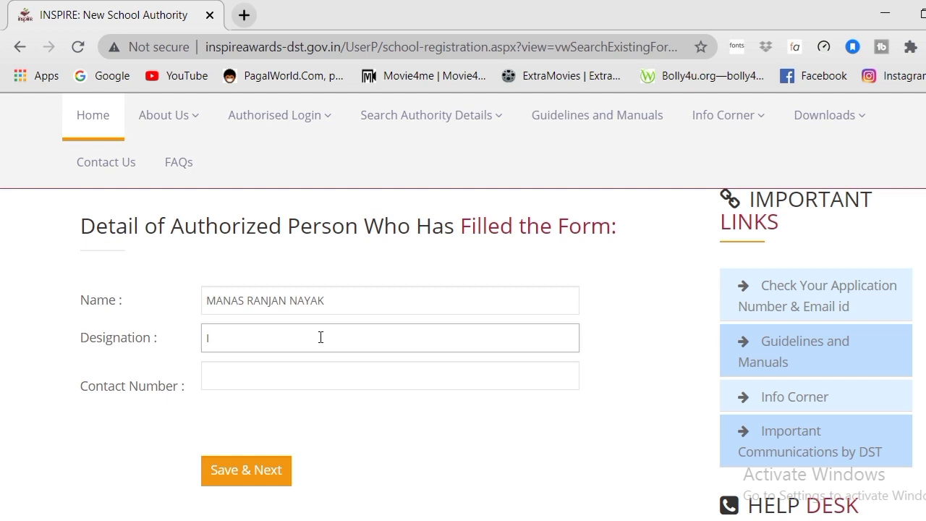
{"action": "type", "text": "IC"}
{"action": "key", "text": "BackSpace"}
{"action": "type", "text": "C HEADMASTER"}
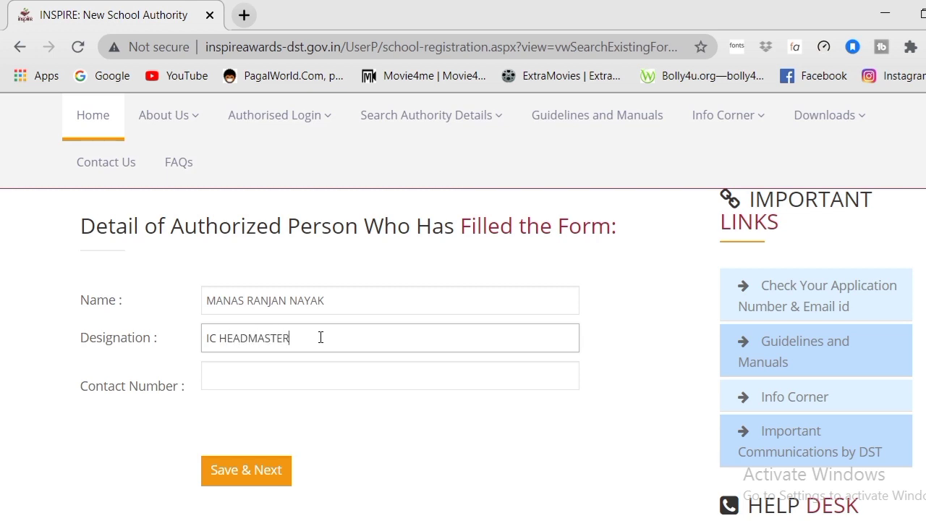
Step: Fill in the contact phone number, then save the authorized person's details and confirm
{"action": "left_click", "coordinate": [278, 376]}
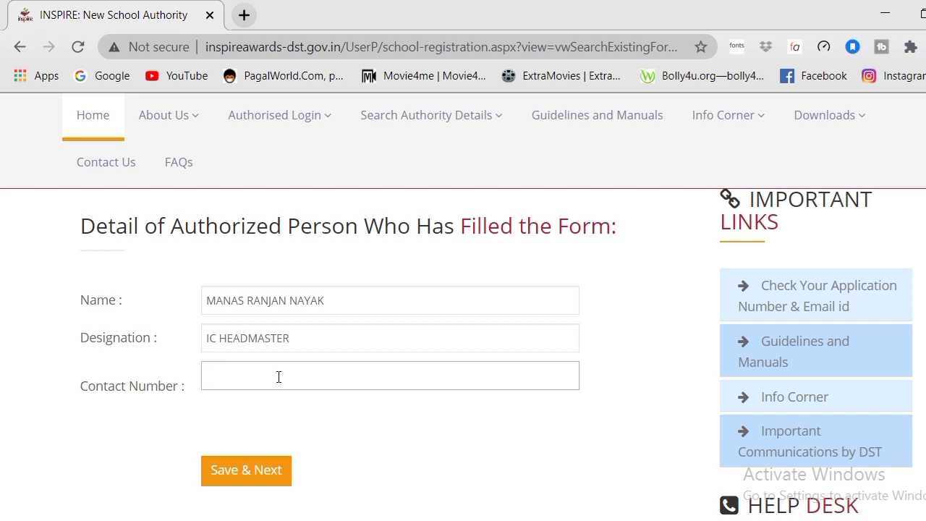
{"action": "left_click", "coordinate": [246, 470]}
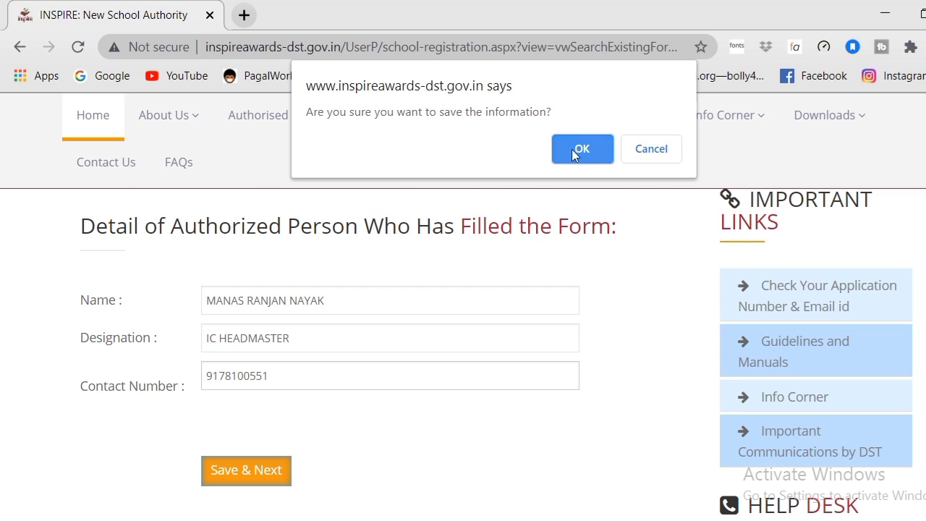
{"action": "left_click", "coordinate": [575, 149]}
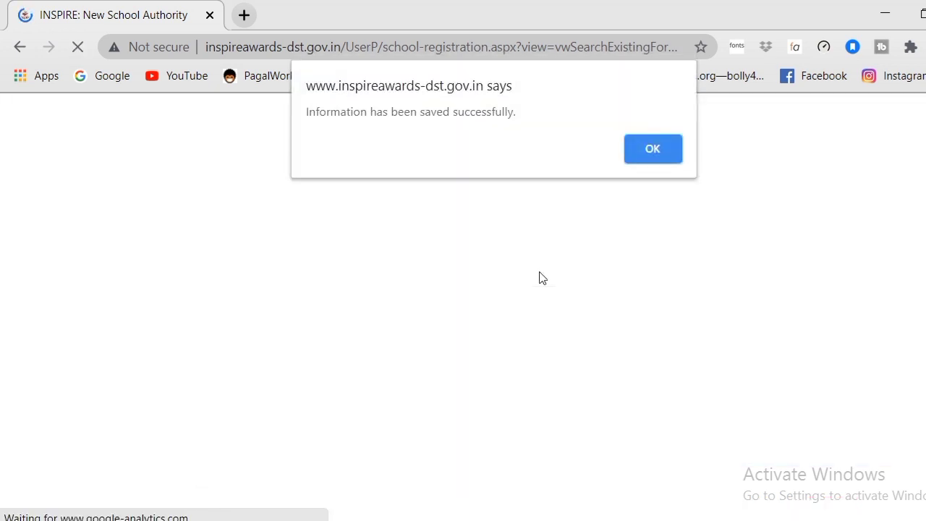
Step: Acknowledge the save alert and review the registration summary down to Forward For Approval
{"action": "left_click", "coordinate": [651, 150]}
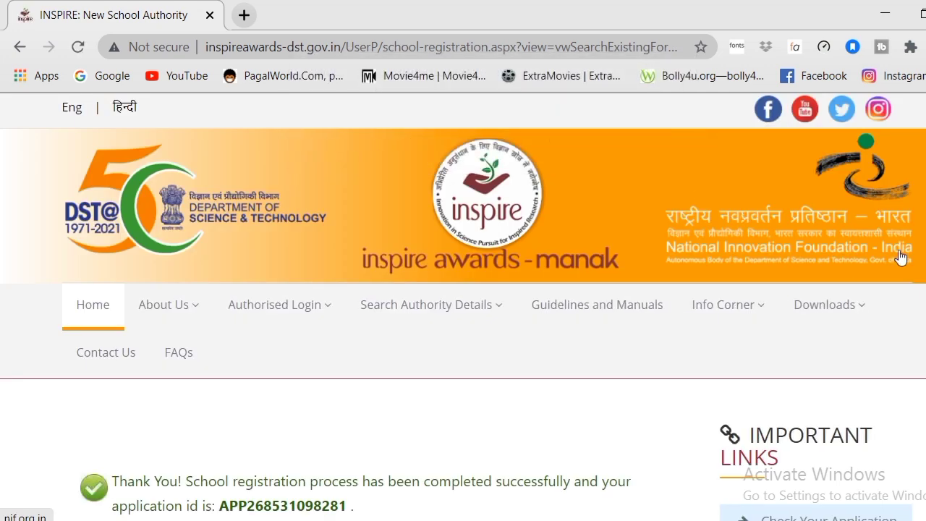
{"action": "scroll", "coordinate": [462, 304], "scroll_direction": "down", "scroll_amount": 3}
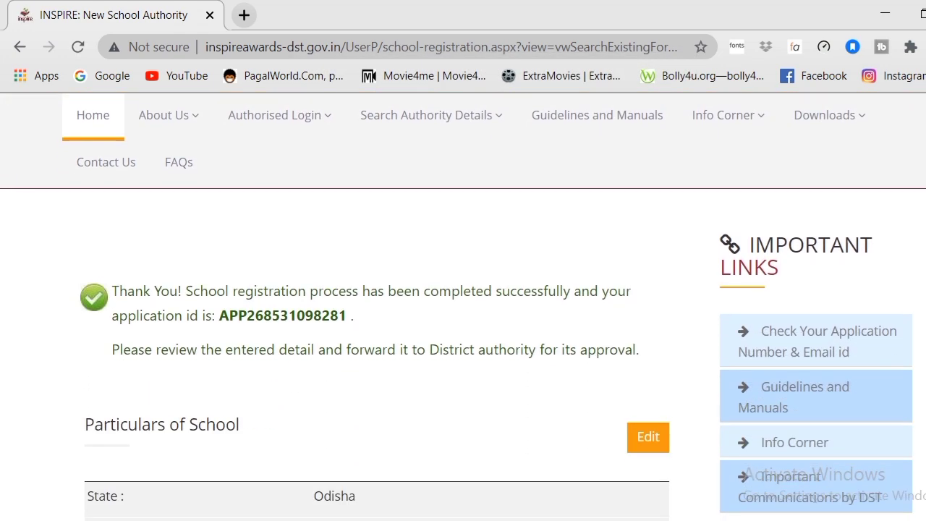
{"action": "scroll", "coordinate": [463, 304], "scroll_direction": "down", "scroll_amount": 1}
{"action": "scroll", "coordinate": [462, 304], "scroll_direction": "up", "scroll_amount": 1}
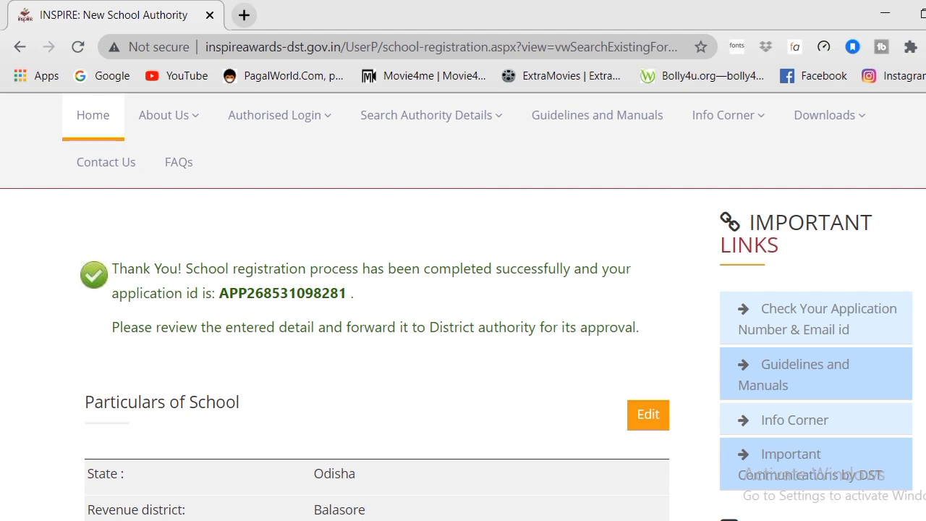
{"action": "scroll", "coordinate": [462, 355], "scroll_direction": "down", "scroll_amount": 2}
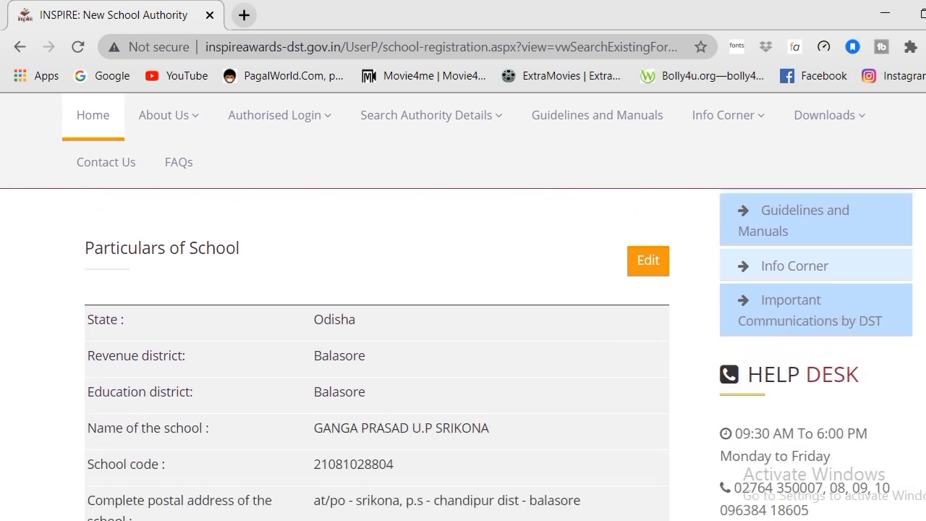
{"action": "scroll", "coordinate": [463, 354], "scroll_direction": "down", "scroll_amount": 1}
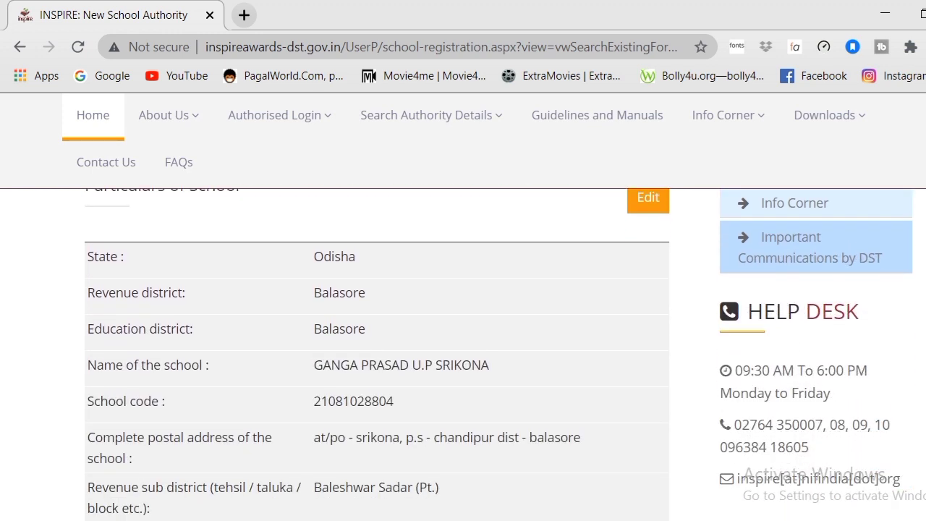
{"action": "scroll", "coordinate": [463, 354], "scroll_direction": "down", "scroll_amount": 3}
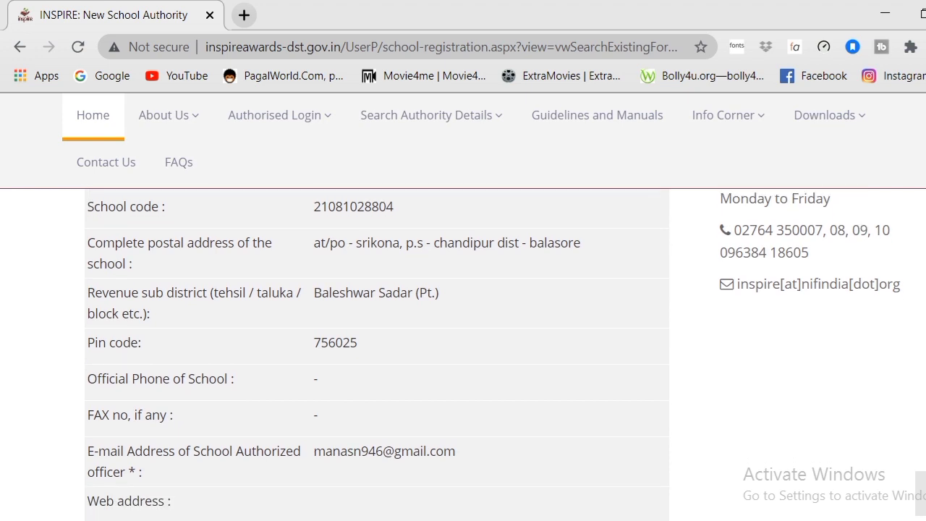
{"action": "scroll", "coordinate": [463, 354], "scroll_direction": "down", "scroll_amount": 1}
{"action": "scroll", "coordinate": [376, 355], "scroll_direction": "down", "scroll_amount": 3}
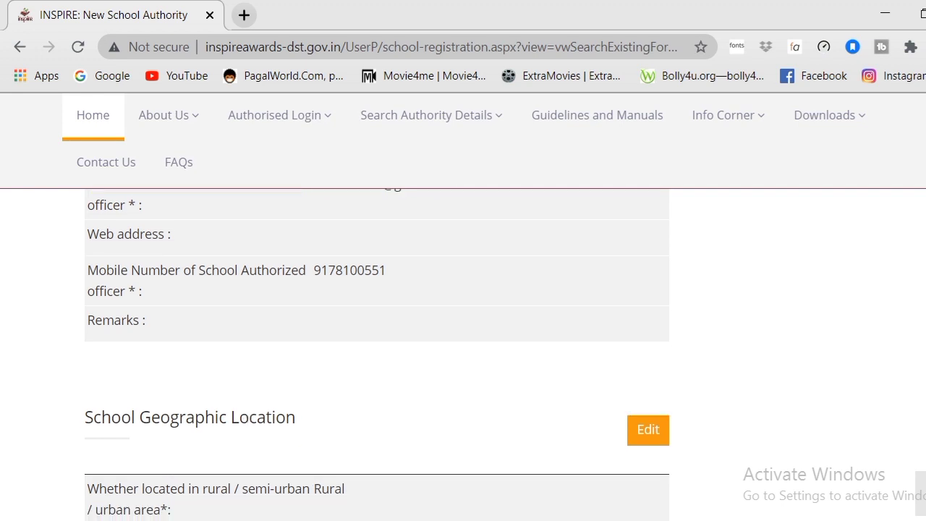
{"action": "scroll", "coordinate": [376, 355], "scroll_direction": "down", "scroll_amount": 2}
{"action": "scroll", "coordinate": [376, 326], "scroll_direction": "down", "scroll_amount": 4}
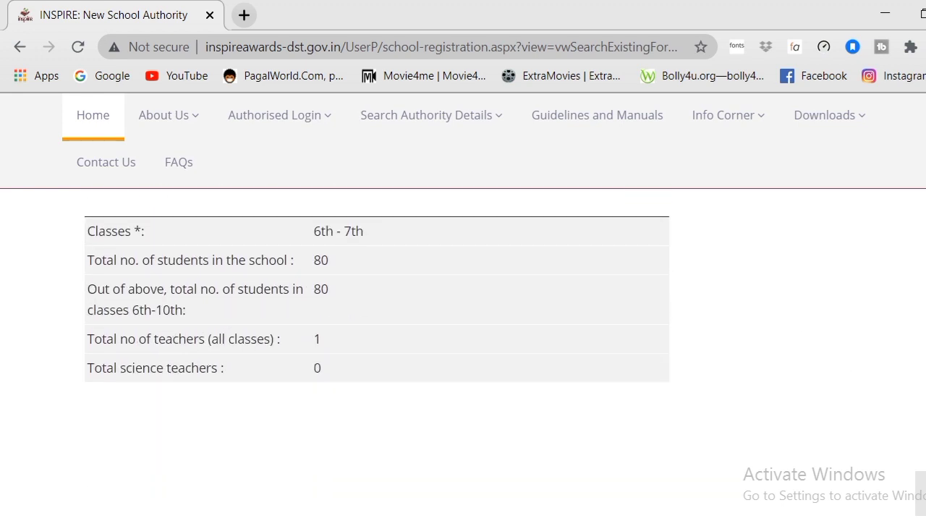
{"action": "scroll", "coordinate": [376, 355], "scroll_direction": "up", "scroll_amount": 5}
{"action": "scroll", "coordinate": [376, 354], "scroll_direction": "up", "scroll_amount": 2}
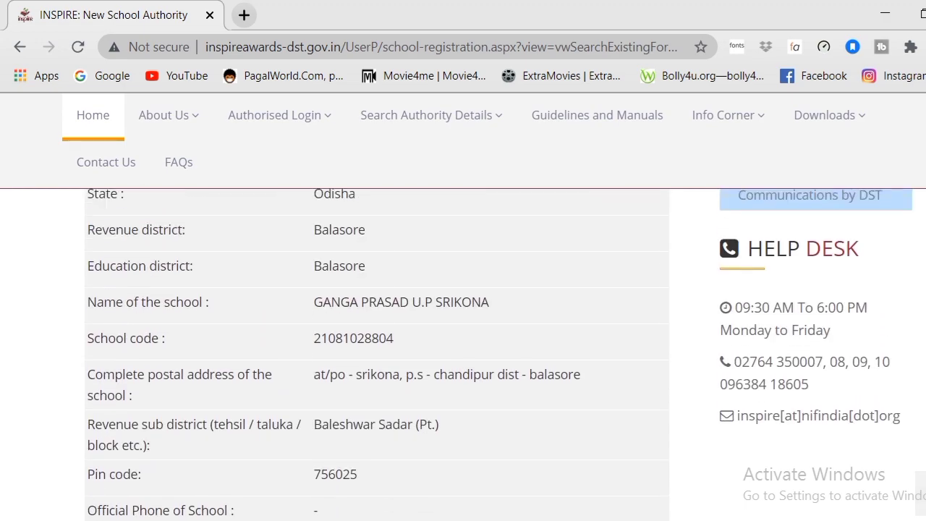
{"action": "scroll", "coordinate": [376, 354], "scroll_direction": "down", "scroll_amount": 6}
{"action": "scroll", "coordinate": [376, 355], "scroll_direction": "up", "scroll_amount": 6}
{"action": "scroll", "coordinate": [376, 355], "scroll_direction": "down", "scroll_amount": 10}
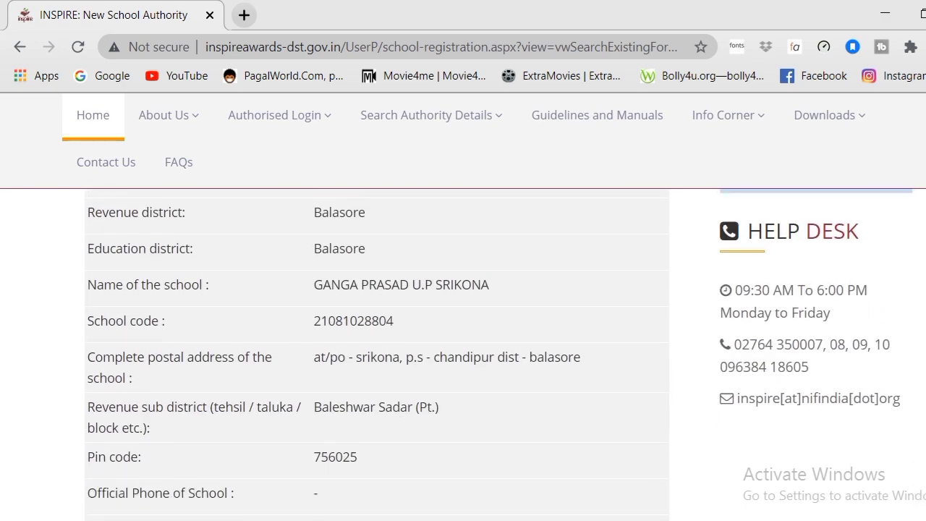
{"action": "scroll", "coordinate": [376, 355], "scroll_direction": "down", "scroll_amount": 5}
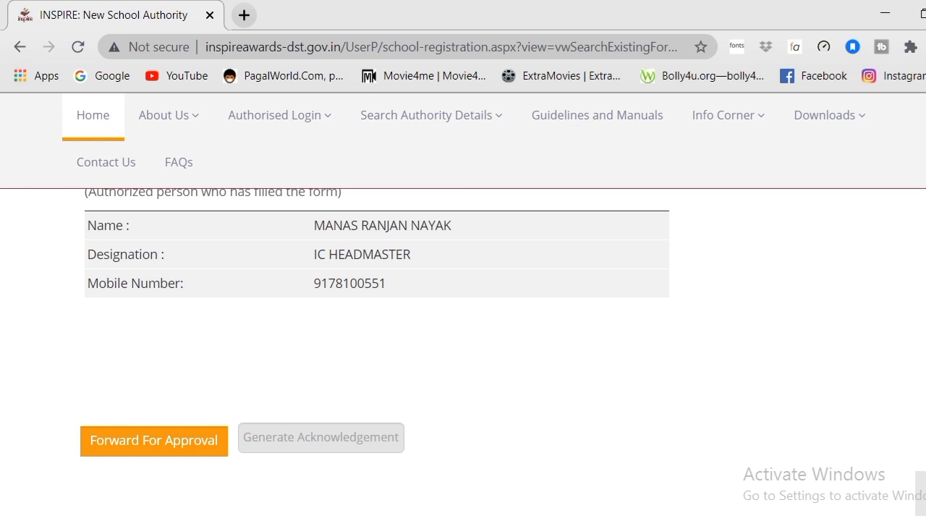
Step: Attempt to forward the application for approval and dismiss the resulting failure alert
{"action": "left_click", "coordinate": [153, 452]}
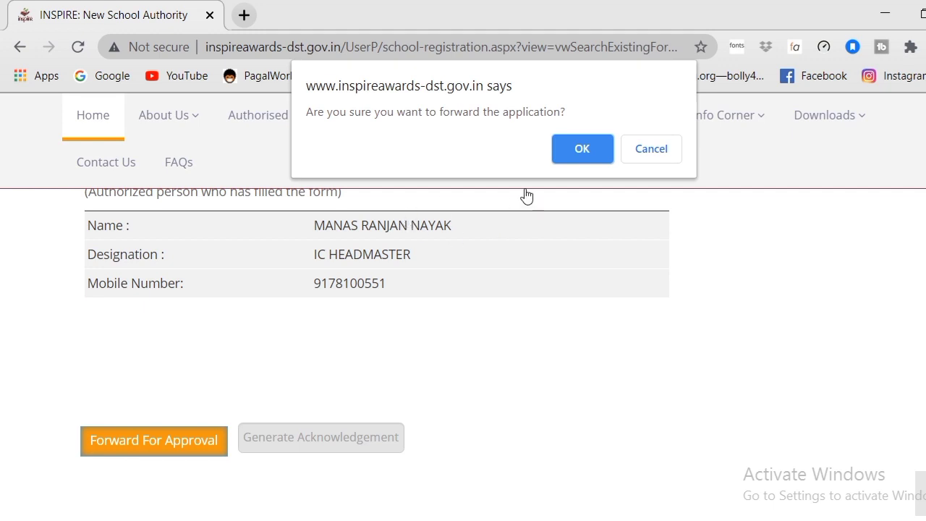
{"action": "left_click", "coordinate": [579, 149]}
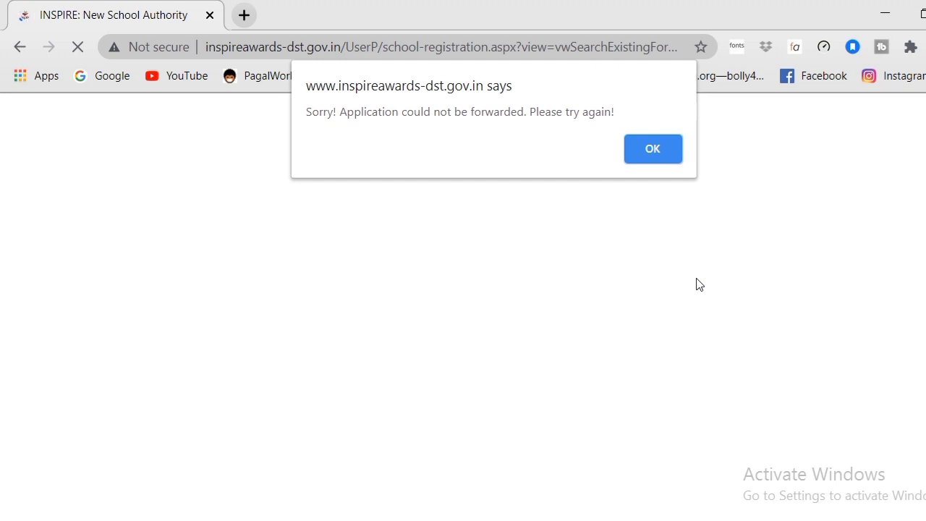
{"action": "left_click", "coordinate": [650, 158]}
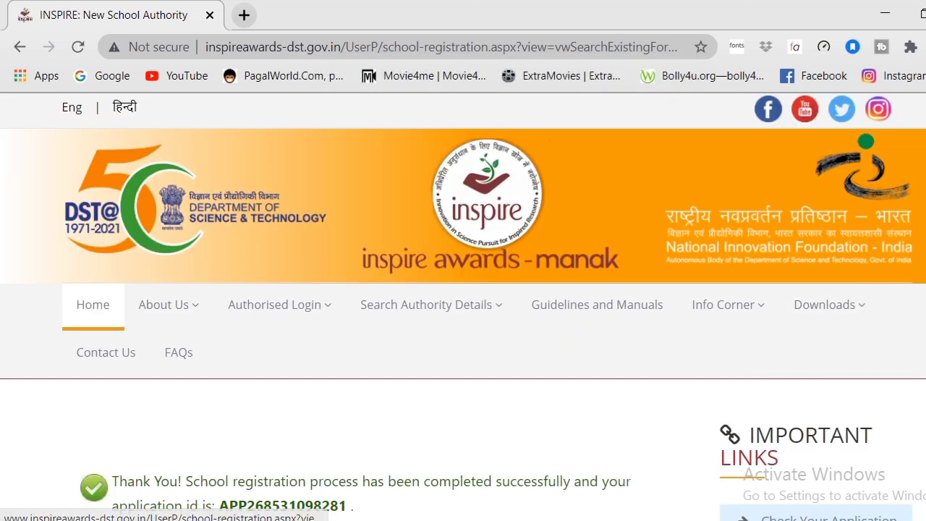
{"action": "scroll", "coordinate": [440, 345], "scroll_direction": "down", "scroll_amount": 10}
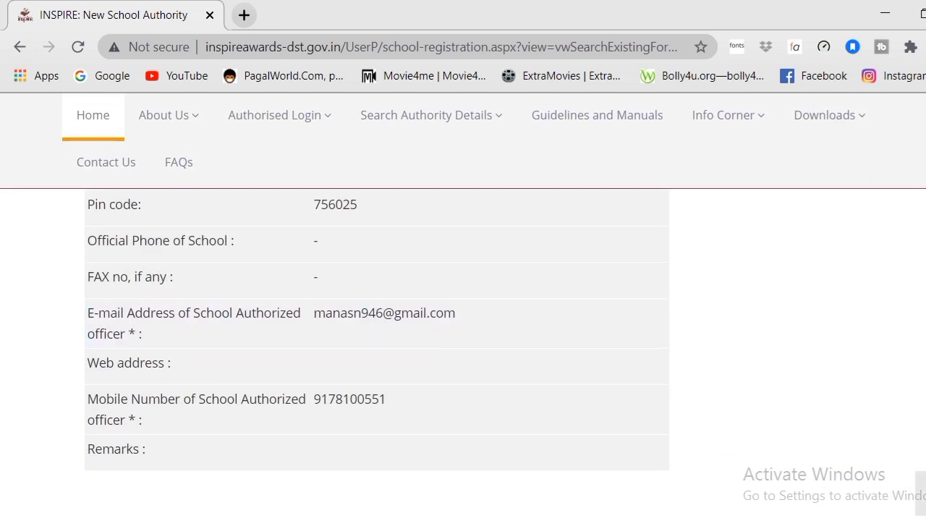
{"action": "scroll", "coordinate": [441, 345], "scroll_direction": "down", "scroll_amount": 5}
{"action": "scroll", "coordinate": [376, 347], "scroll_direction": "down", "scroll_amount": 5}
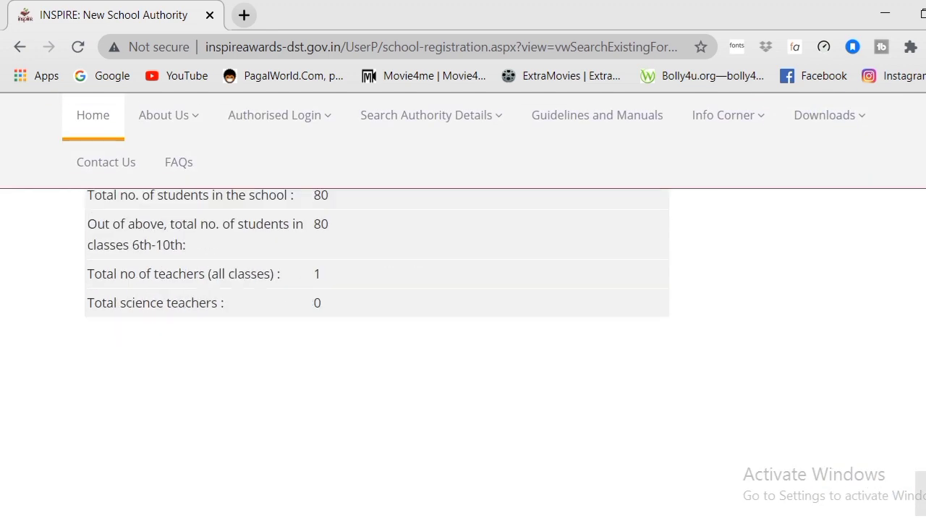
{"action": "scroll", "coordinate": [542, 436], "scroll_direction": "down", "scroll_amount": 5}
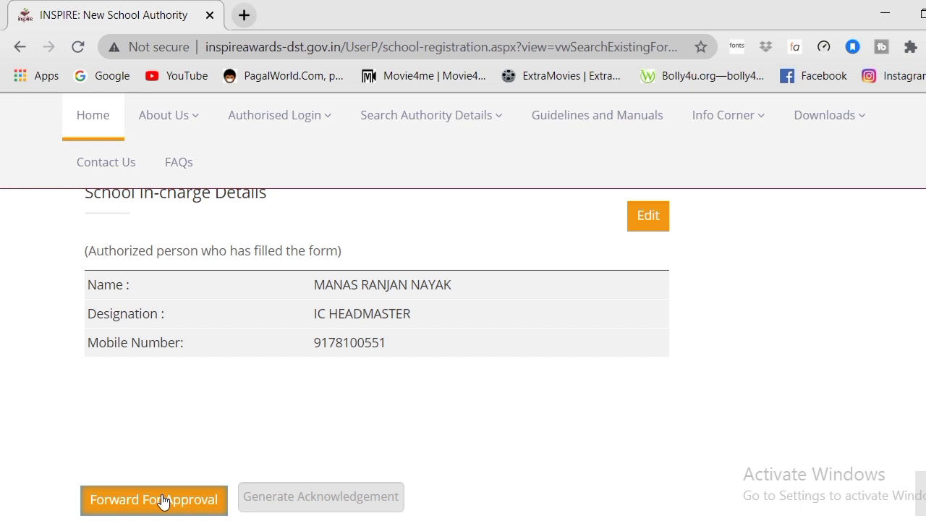
Step: Retry Forward For Approval twice until the District Authority forwarding succeeds
{"action": "left_click", "coordinate": [163, 502]}
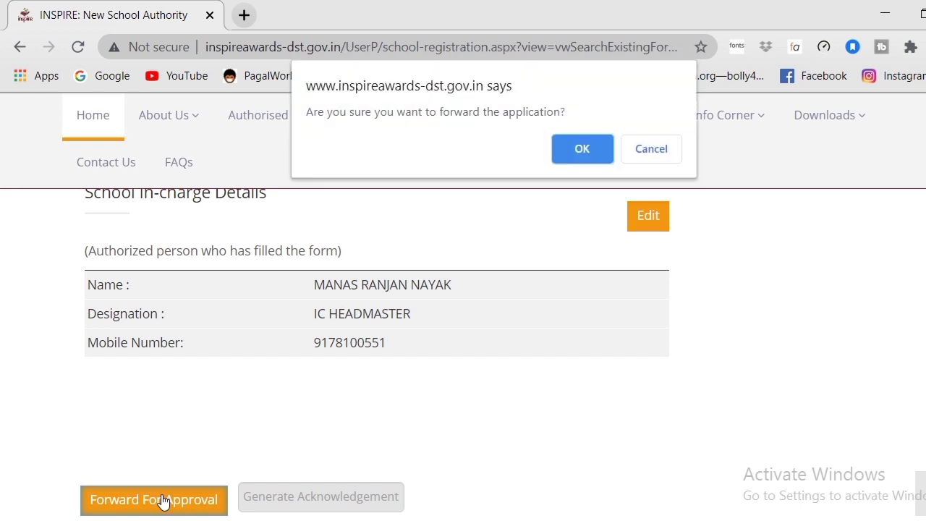
{"action": "left_click", "coordinate": [562, 144]}
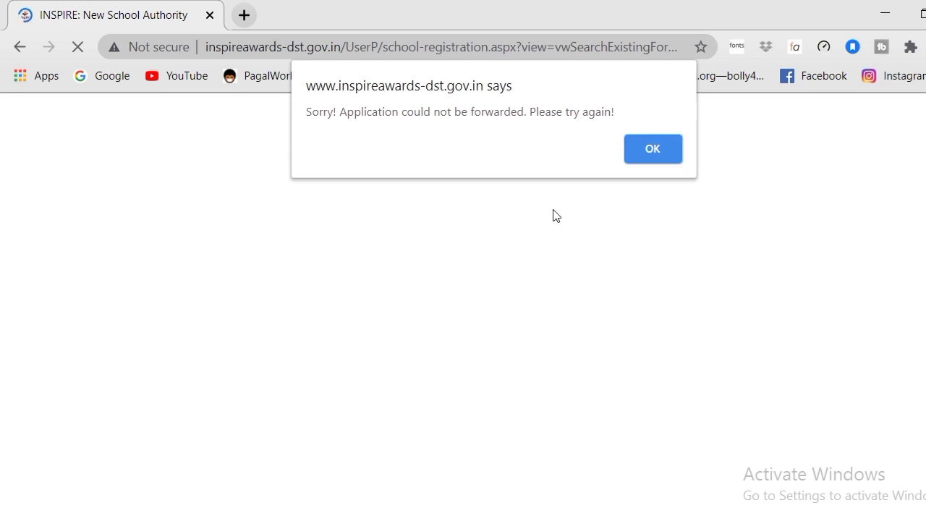
{"action": "left_click", "coordinate": [652, 149]}
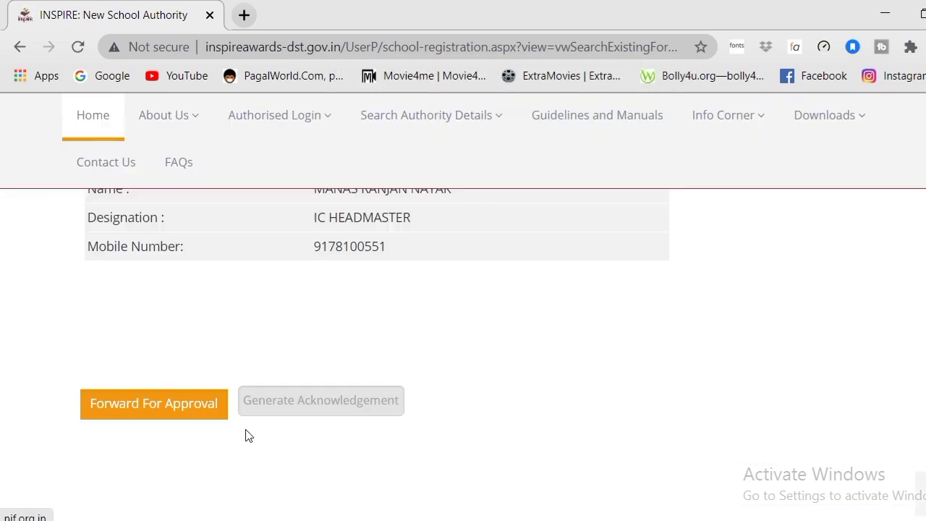
{"action": "left_click", "coordinate": [176, 410]}
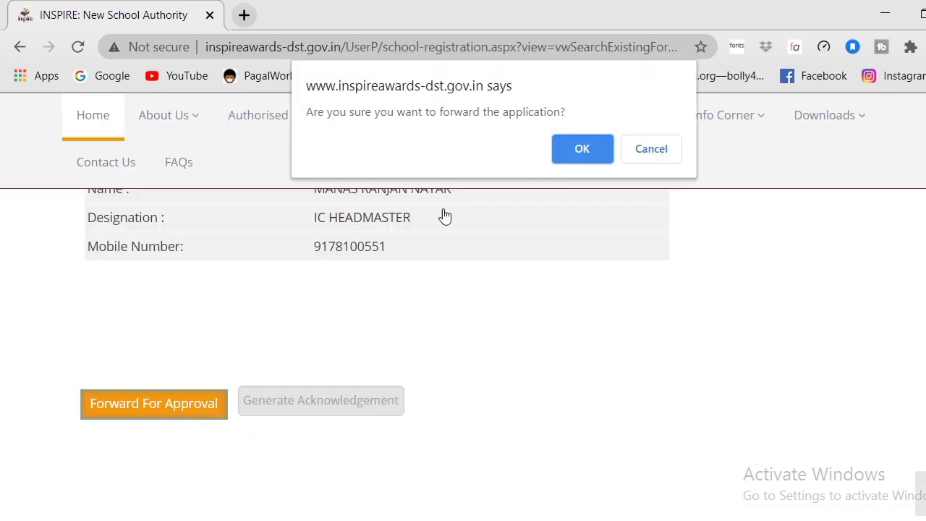
{"action": "left_click", "coordinate": [569, 148]}
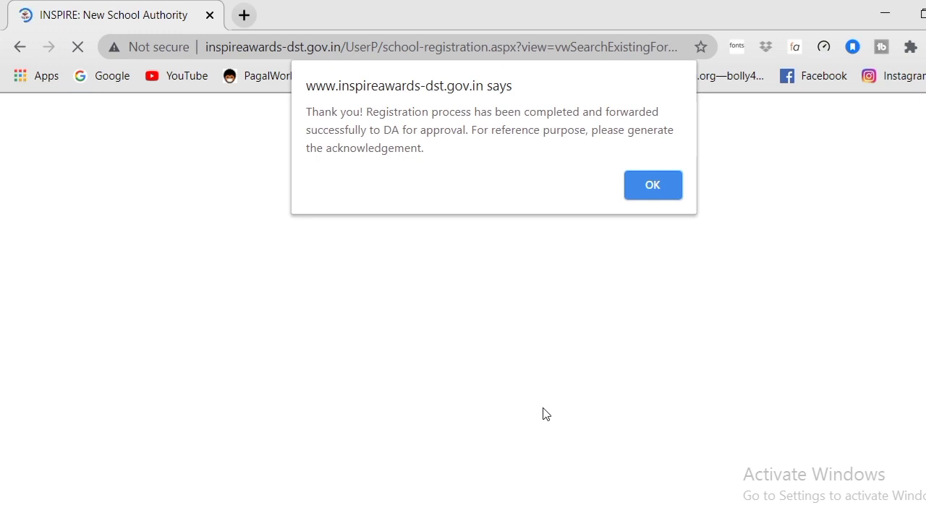
Step: Dismiss the success alert, generate the acknowledgement, and open the downloaded Acknowledgement.pdf
{"action": "left_click", "coordinate": [646, 191]}
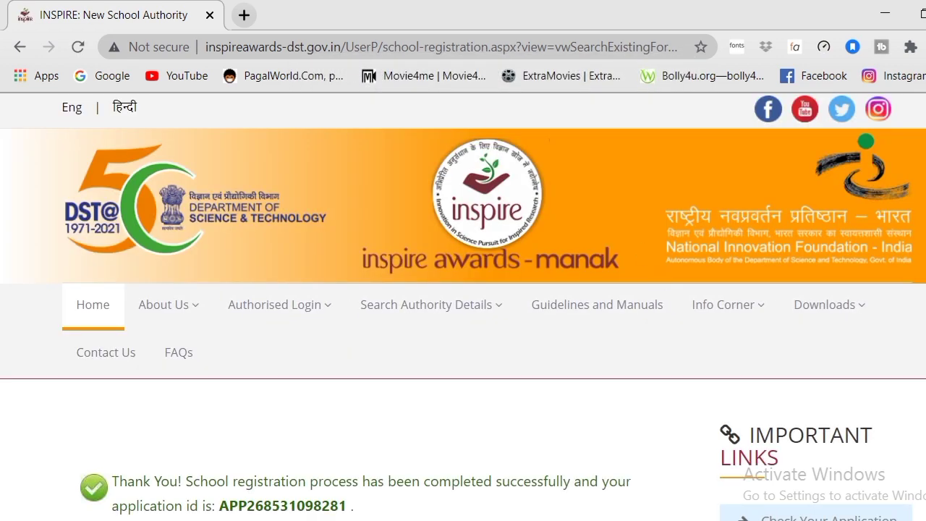
{"action": "scroll", "coordinate": [463, 326], "scroll_direction": "down", "scroll_amount": 10}
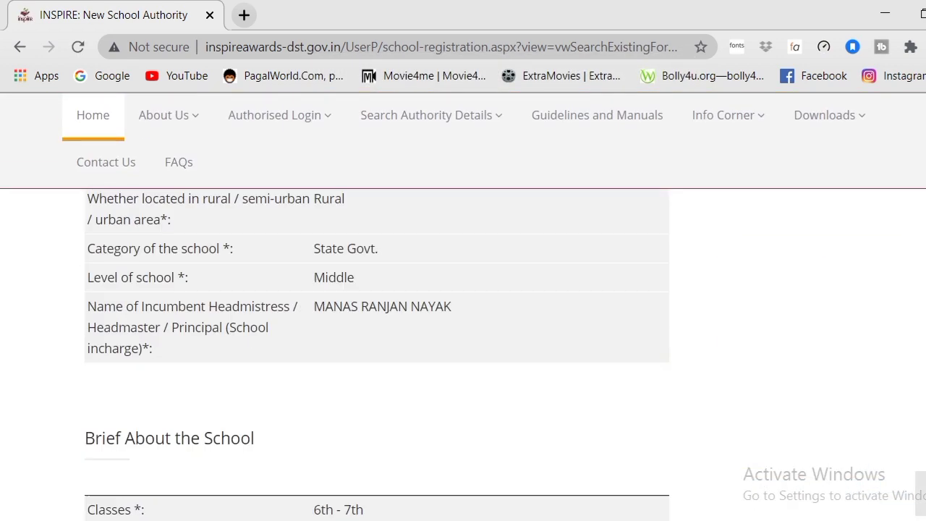
{"action": "scroll", "coordinate": [463, 325], "scroll_direction": "down", "scroll_amount": 5}
{"action": "scroll", "coordinate": [462, 325], "scroll_direction": "down", "scroll_amount": 4}
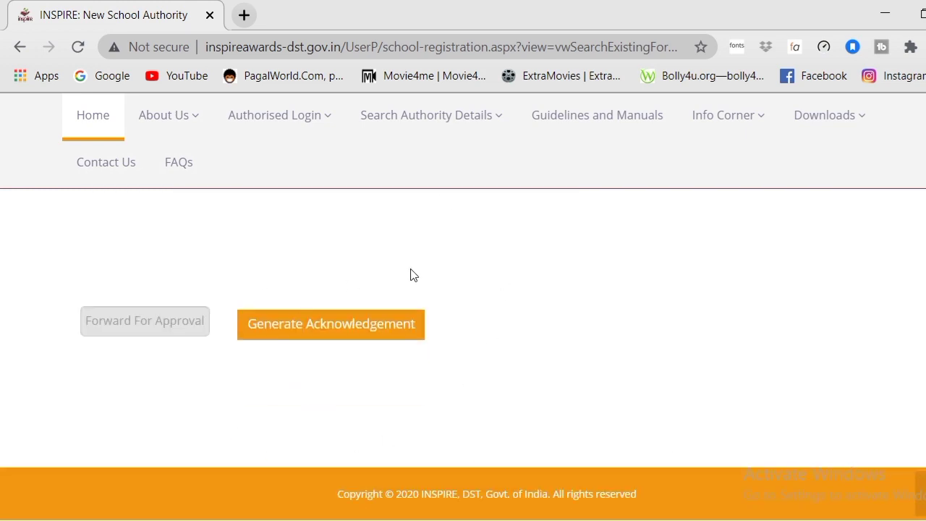
{"action": "left_click", "coordinate": [340, 336]}
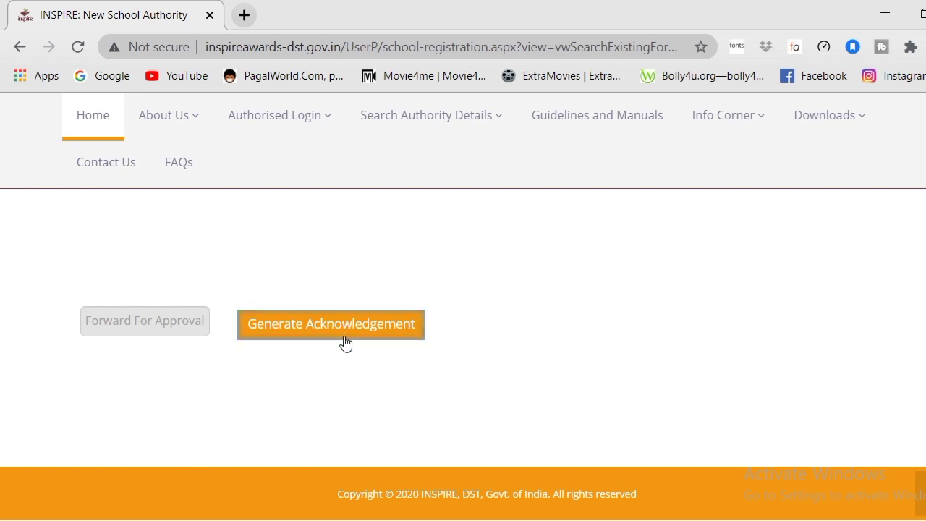
{"action": "left_click", "coordinate": [321, 345]}
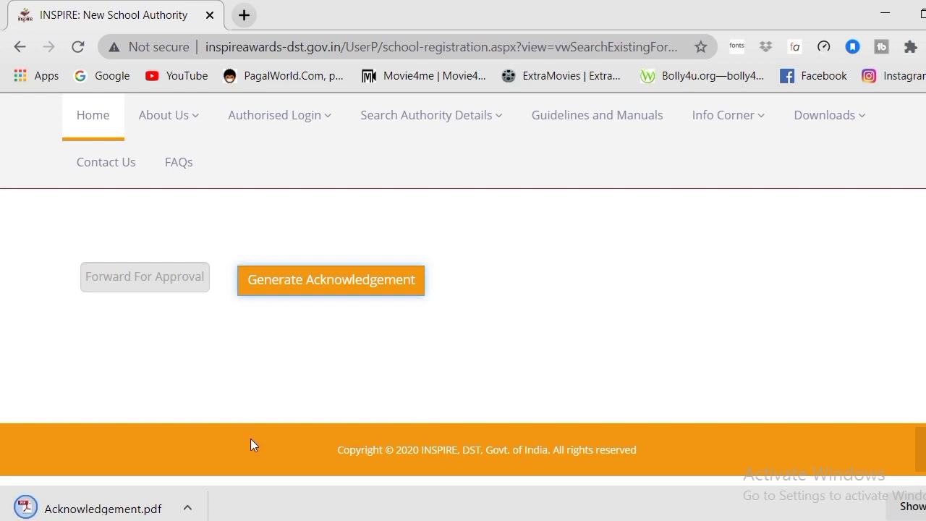
{"action": "left_click", "coordinate": [152, 506]}
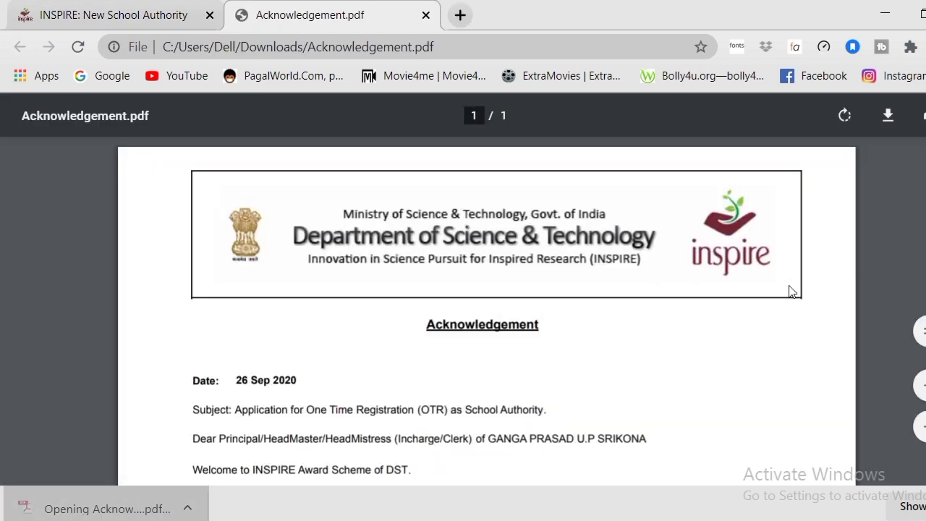
Step: Scroll through Acknowledgement.pdf to the application code, school address and INSPIRE Award Team contacts
{"action": "scroll", "coordinate": [791, 291], "scroll_direction": "down", "scroll_amount": 1}
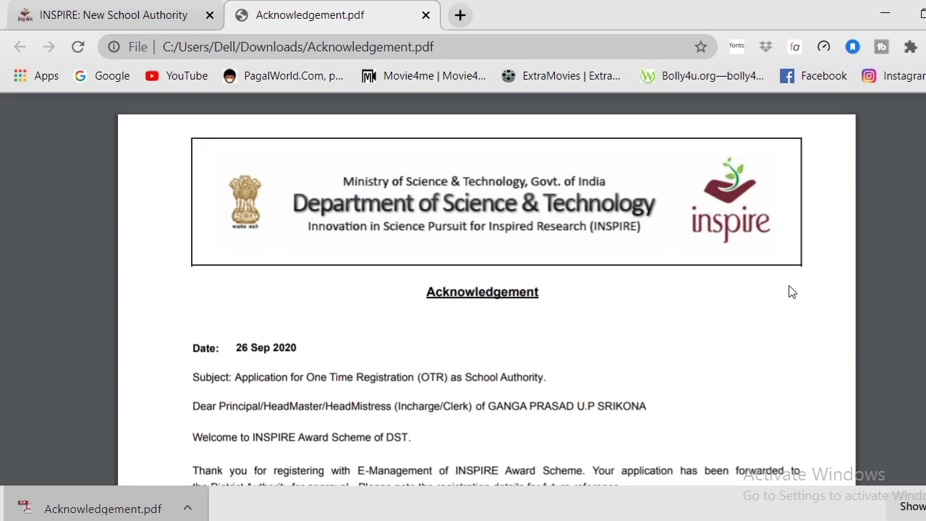
{"action": "scroll", "coordinate": [792, 291], "scroll_direction": "down", "scroll_amount": 2}
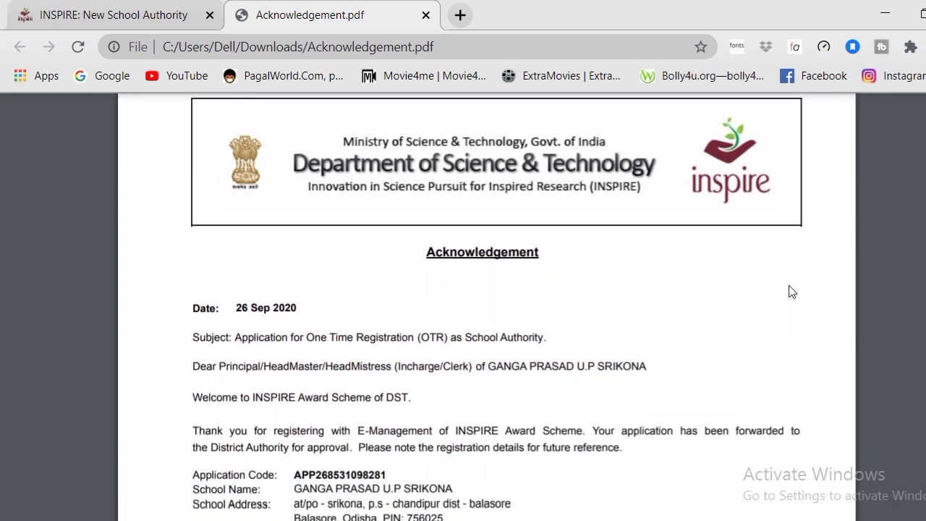
{"action": "scroll", "coordinate": [791, 292], "scroll_direction": "down", "scroll_amount": 1}
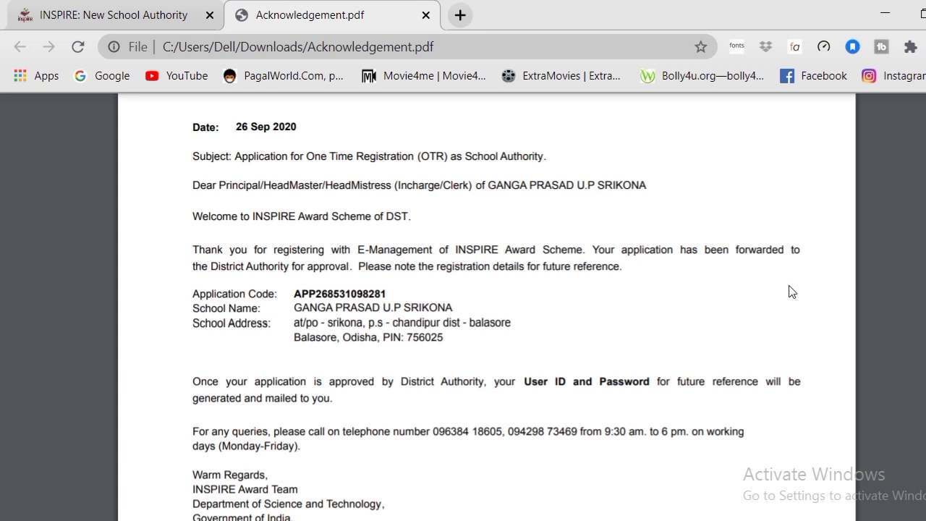
{"action": "scroll", "coordinate": [792, 292], "scroll_direction": "down", "scroll_amount": 1}
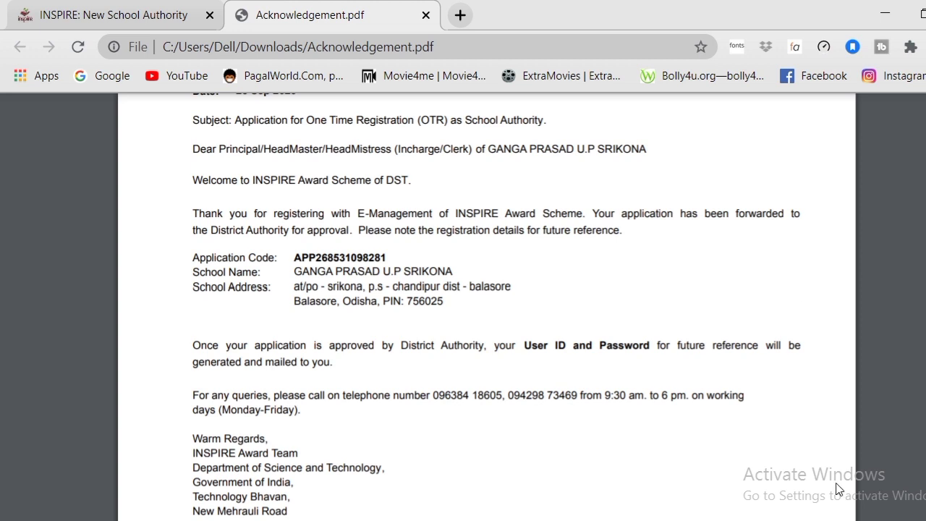
{"action": "mouse_move", "coordinate": [915, 385]}
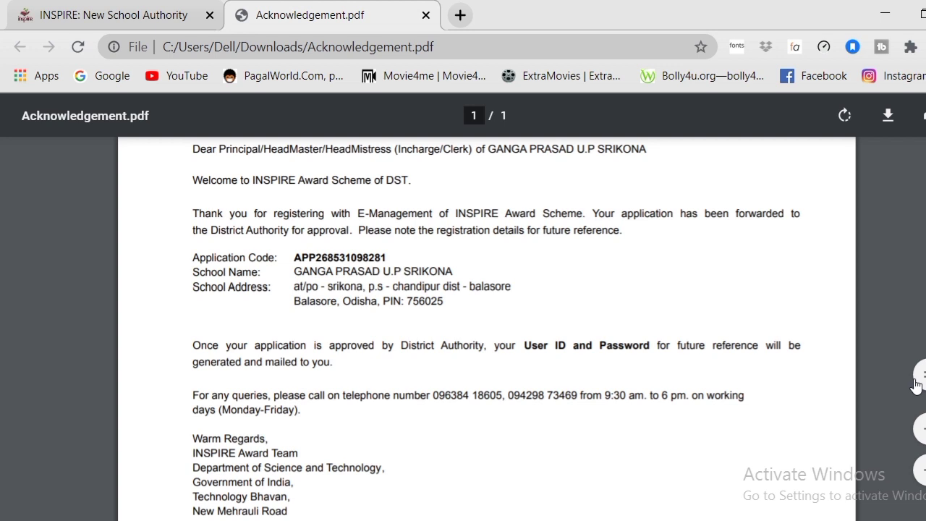
{"action": "scroll", "coordinate": [915, 385], "scroll_direction": "down", "scroll_amount": 1}
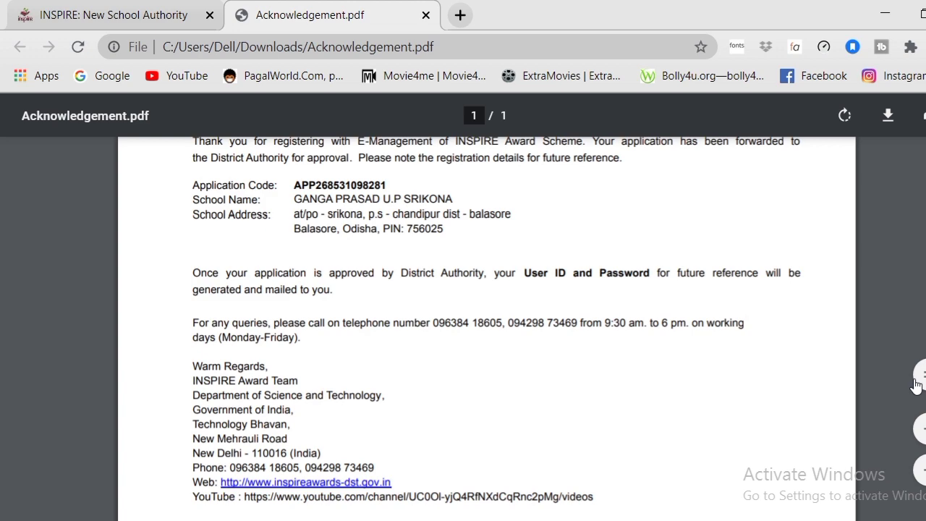
{"action": "scroll", "coordinate": [915, 385], "scroll_direction": "up", "scroll_amount": 1}
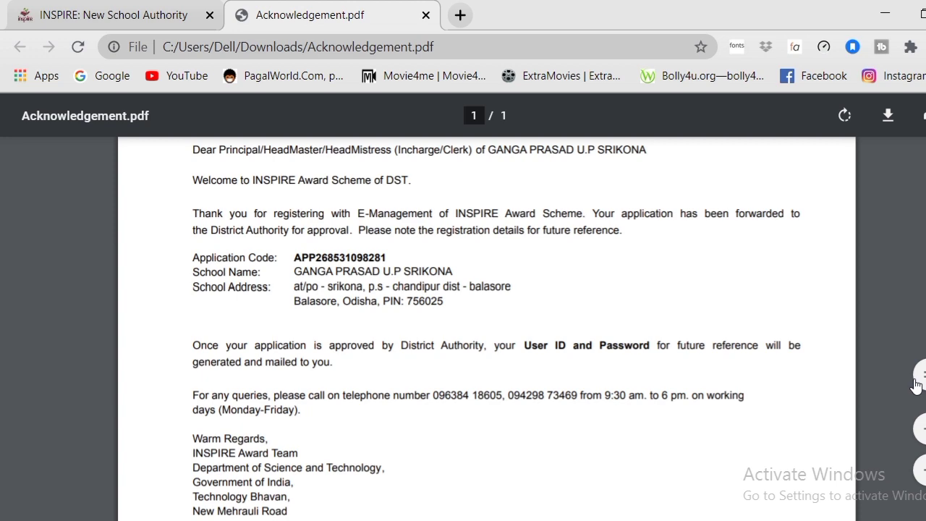
{"action": "scroll", "coordinate": [916, 384], "scroll_direction": "down", "scroll_amount": 4}
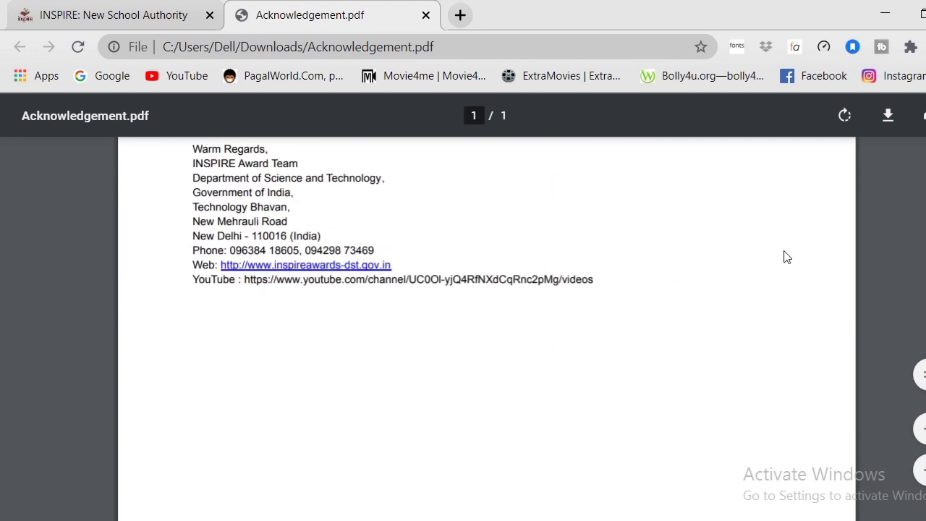
Step: Close the Acknowledgement.pdf tab and return to the INSPIRE registration page
{"action": "left_click", "coordinate": [425, 15]}
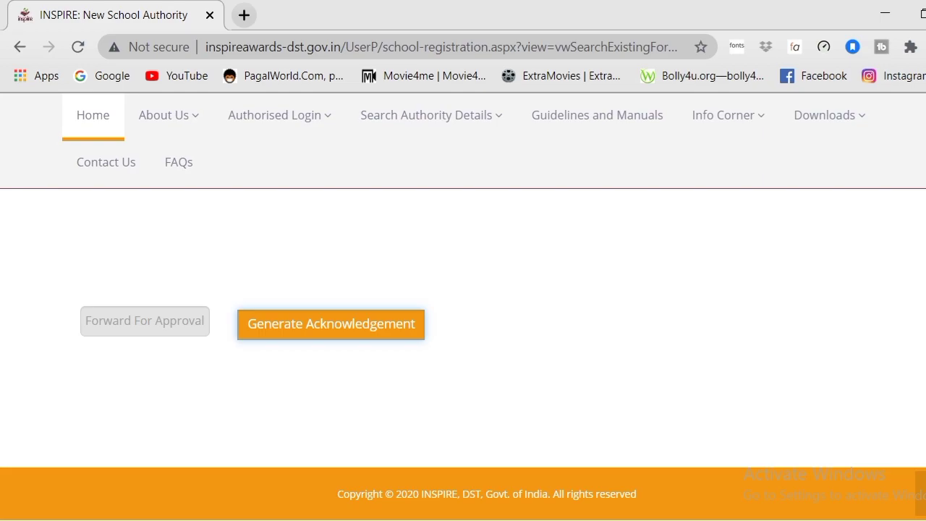
{"action": "scroll", "coordinate": [463, 325], "scroll_direction": "up", "scroll_amount": 10}
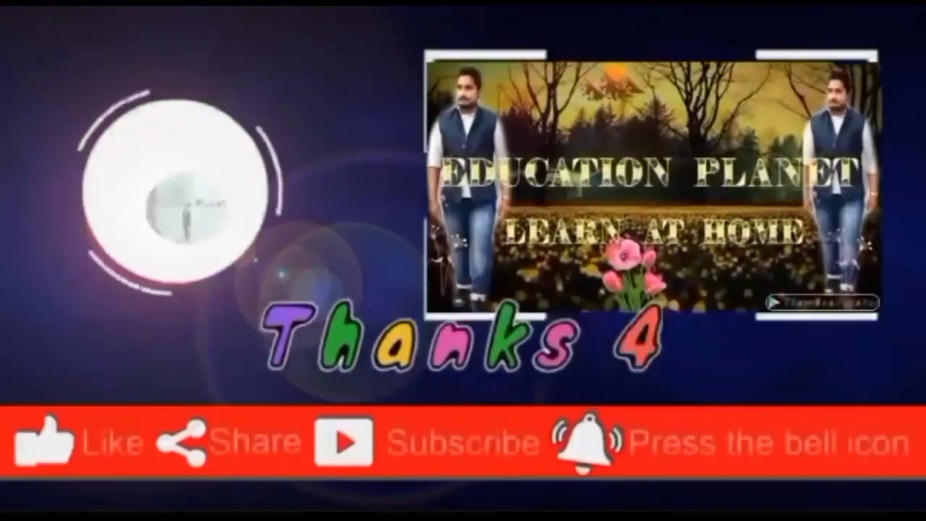